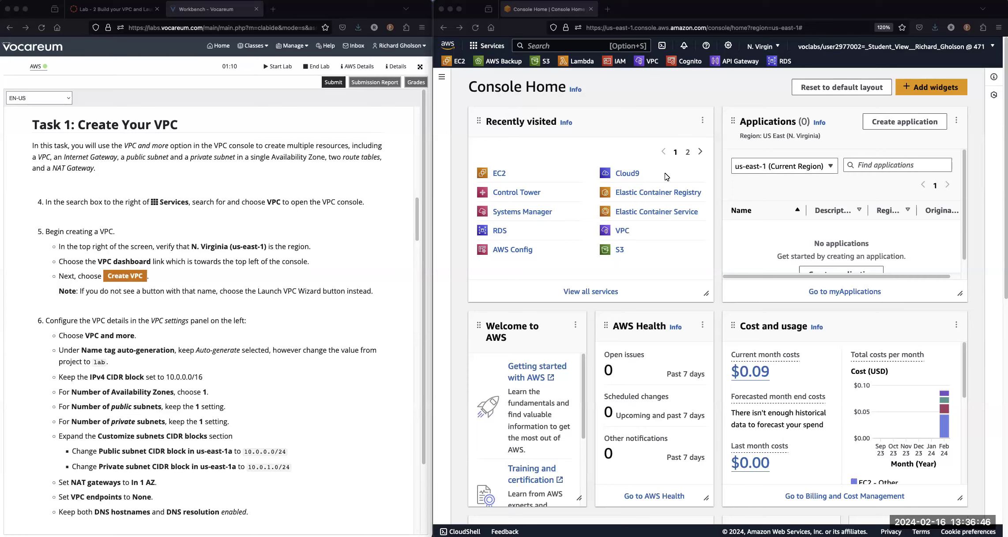
- Search the AWS services for VPC and open the VPC console
{"action": "left_click", "coordinate": [537, 45]}
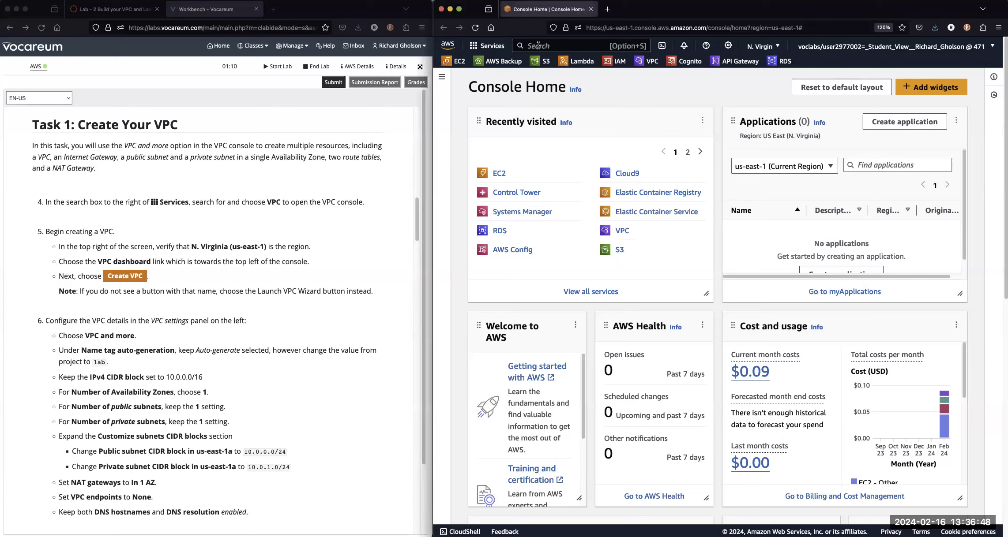
{"action": "left_click", "coordinate": [538, 45]}
{"action": "type", "text": "VPC"}
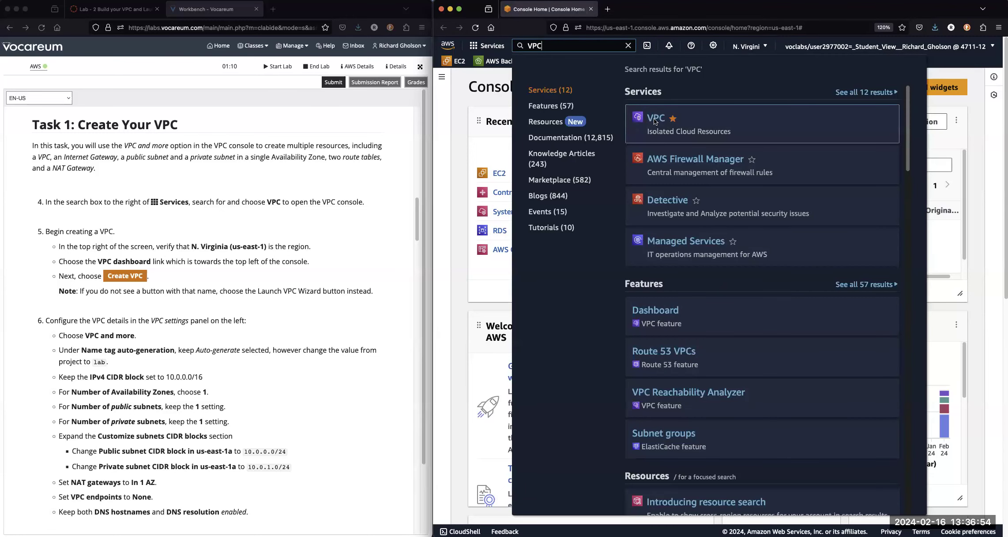
{"action": "left_click", "coordinate": [654, 119]}
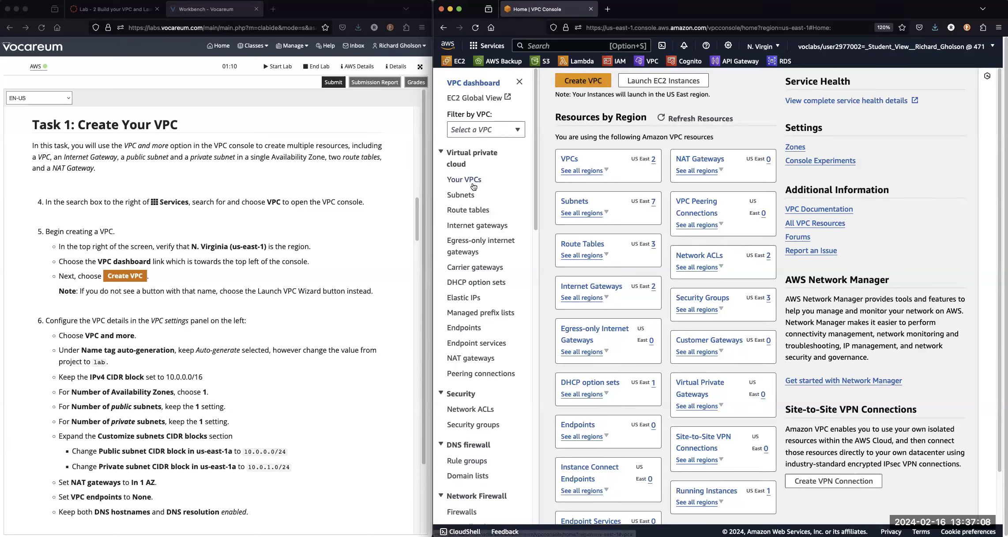
- Open the list of existing VPCs and start creating a new VPC
{"action": "left_click", "coordinate": [570, 160]}
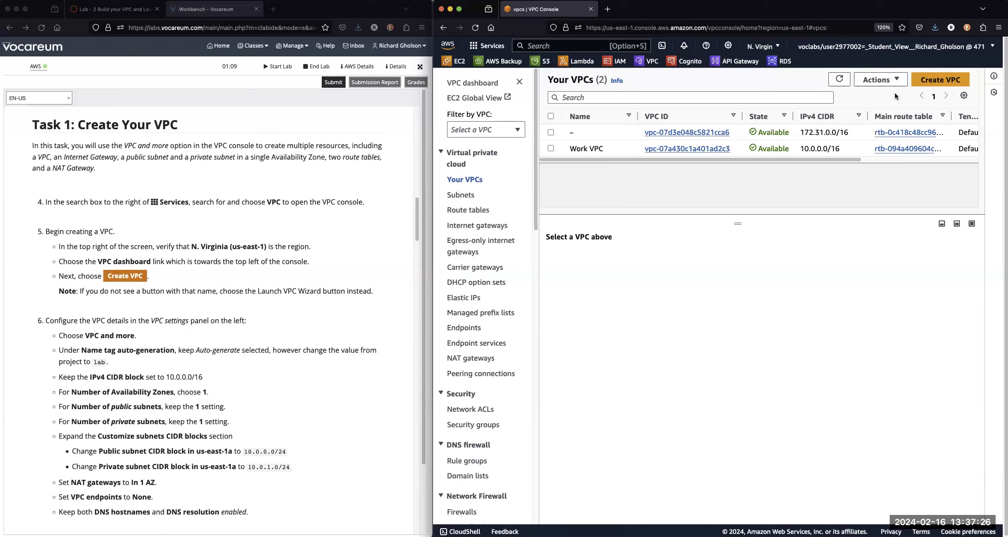
{"action": "left_click", "coordinate": [934, 83]}
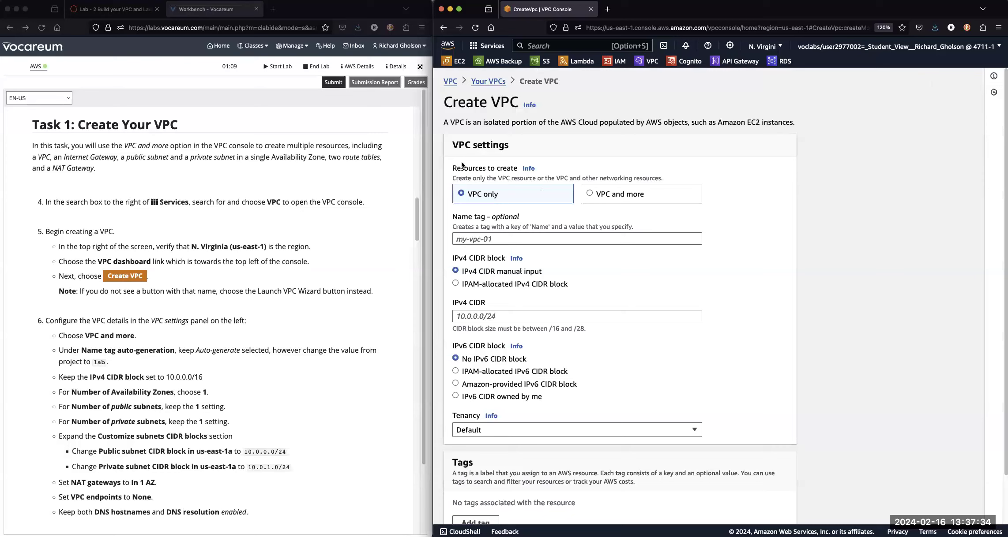
{"action": "scroll", "coordinate": [733, 267], "scroll_direction": "down", "scroll_amount": 3}
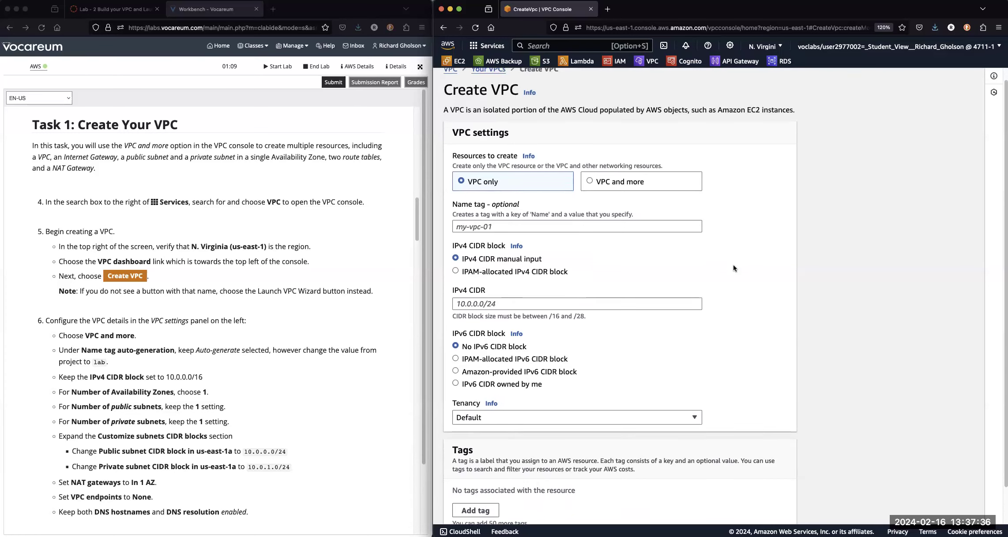
{"action": "scroll", "coordinate": [733, 268], "scroll_direction": "up", "scroll_amount": 3}
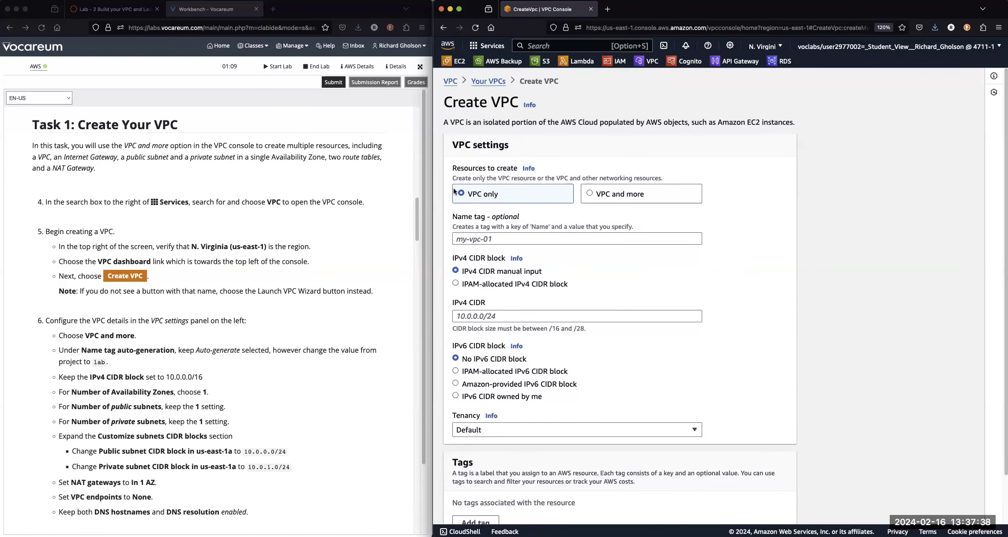
- Choose VPC and more as the resources to create and set the auto-generated name tag to lab
{"action": "left_click", "coordinate": [589, 194]}
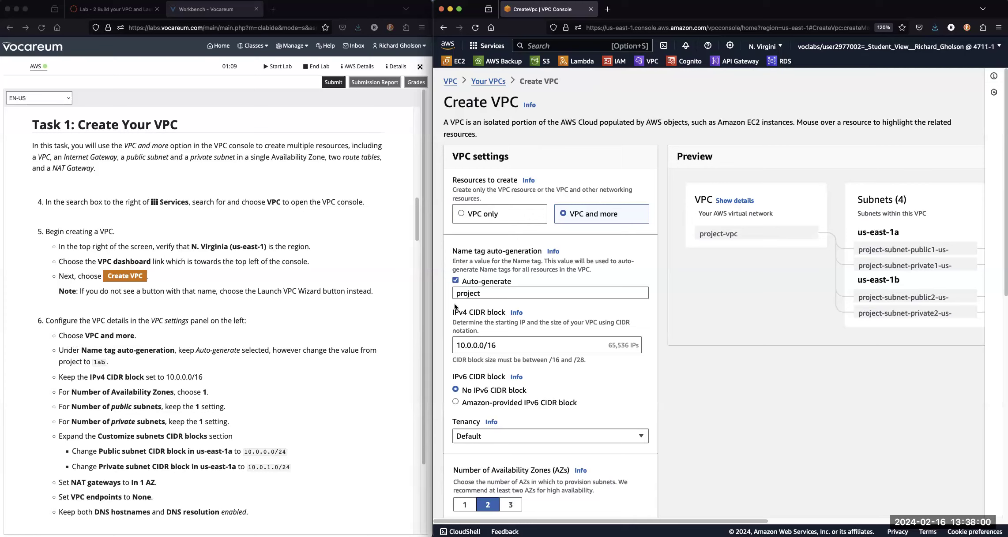
{"action": "double_click", "coordinate": [467, 294]}
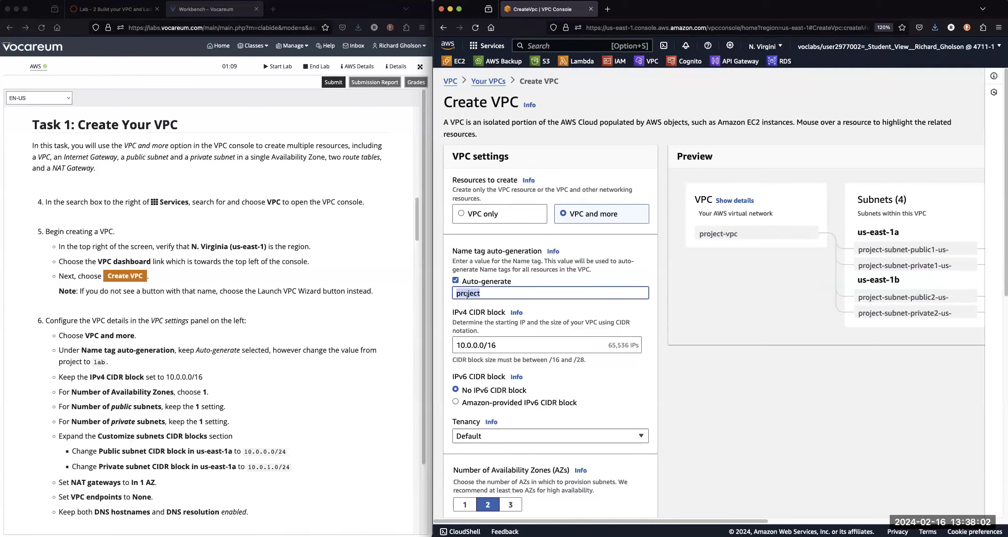
{"action": "type", "text": "l"}
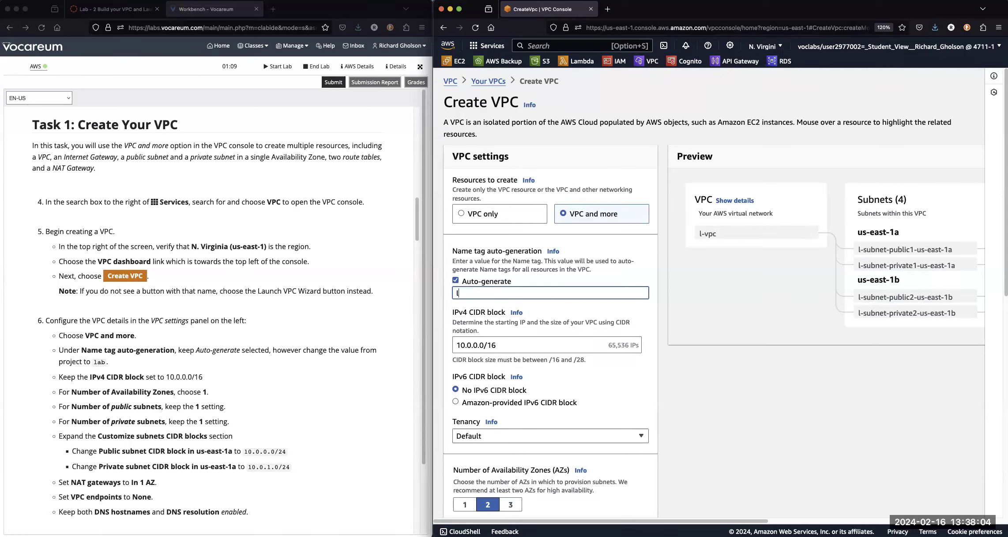
{"action": "type", "text": "ab"}
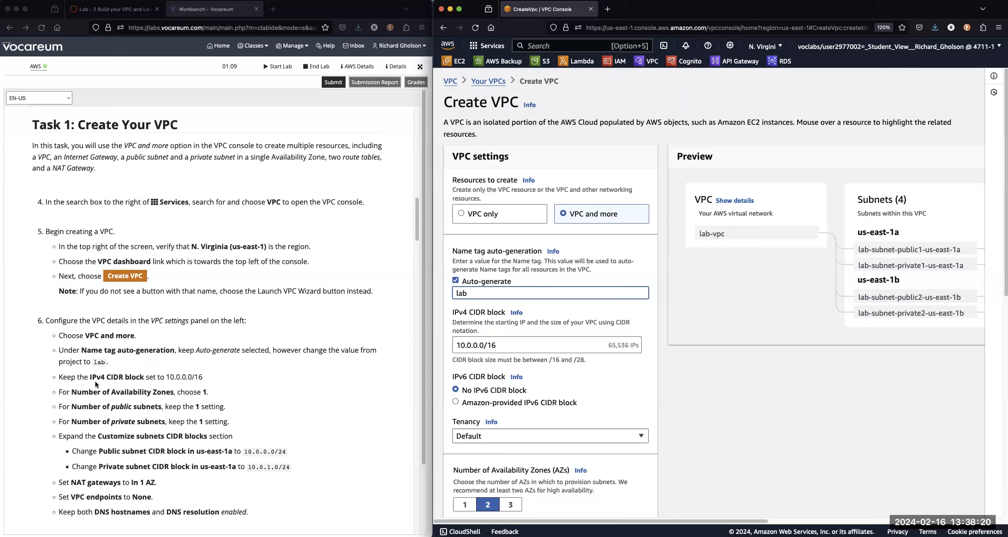
- Copy 10.0.0.0/16 from the lab instructions into the VPC's IPv4 CIDR block
{"action": "left_click", "coordinate": [167, 378]}
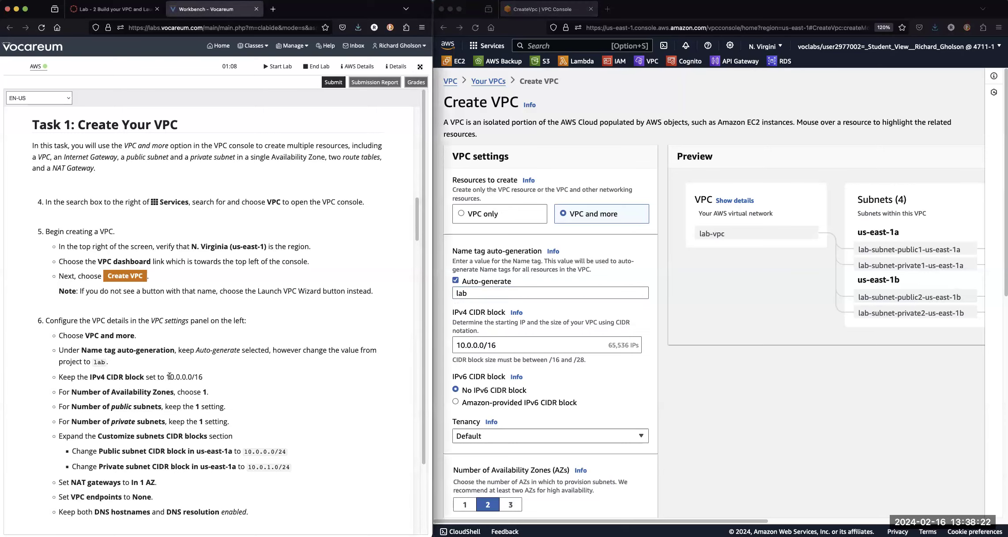
{"action": "left_click_drag", "start_coordinate": [166, 379], "coordinate": [202, 378]}
{"action": "key", "text": "super+c"}
{"action": "left_click", "coordinate": [468, 345]}
{"action": "key", "text": "super+a"}
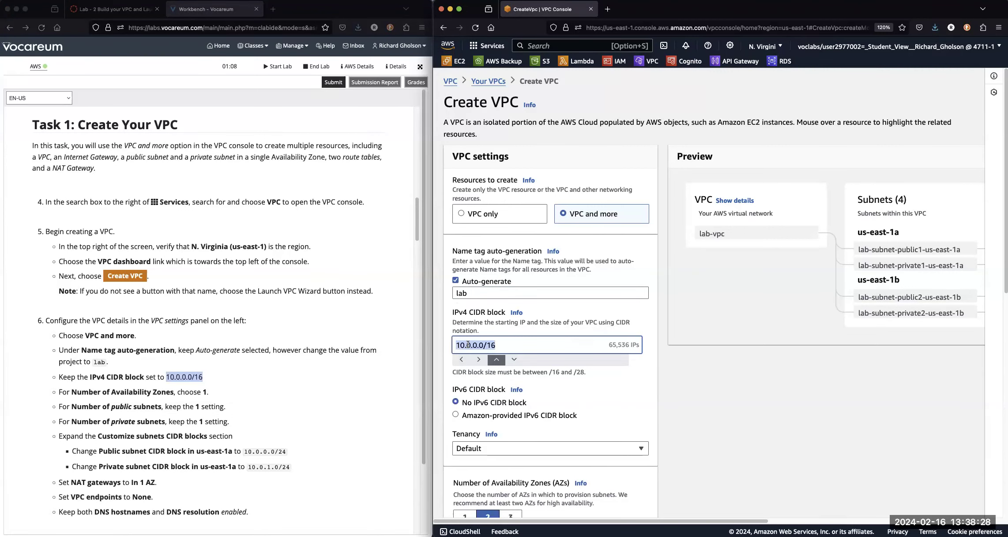
{"action": "key", "text": "super+v"}
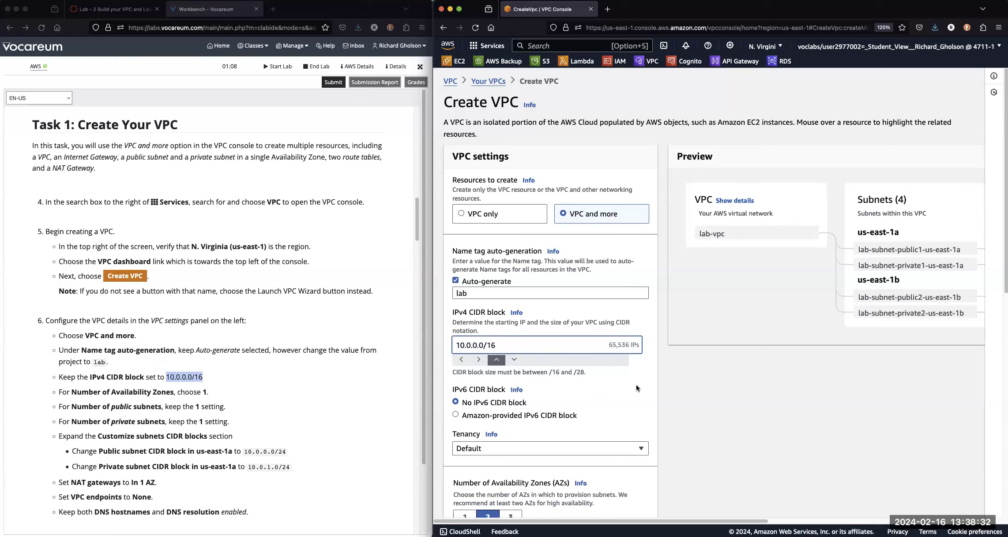
{"action": "left_click", "coordinate": [590, 398]}
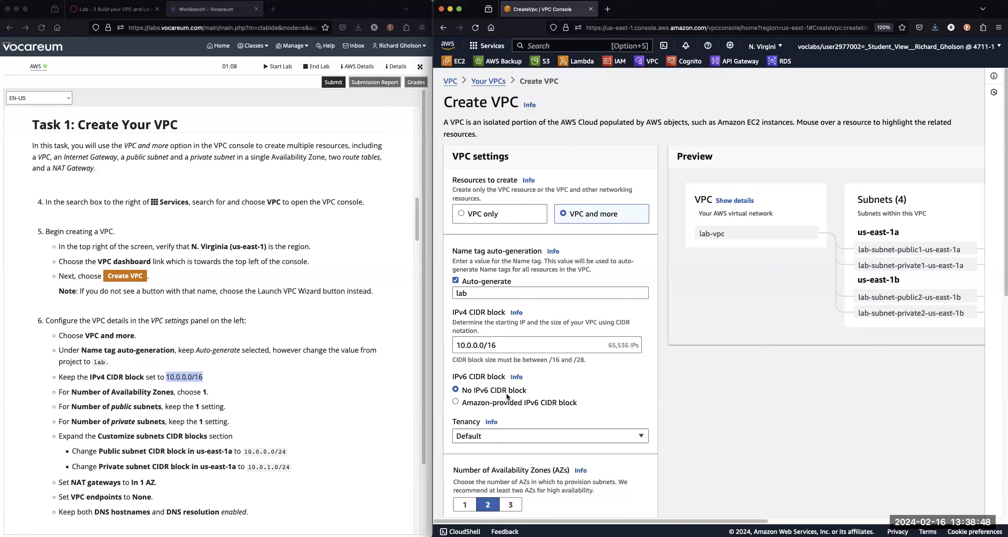
- Set the number of Availability Zones for the VPC to 1
{"action": "scroll", "coordinate": [592, 439], "scroll_direction": "down", "scroll_amount": 2}
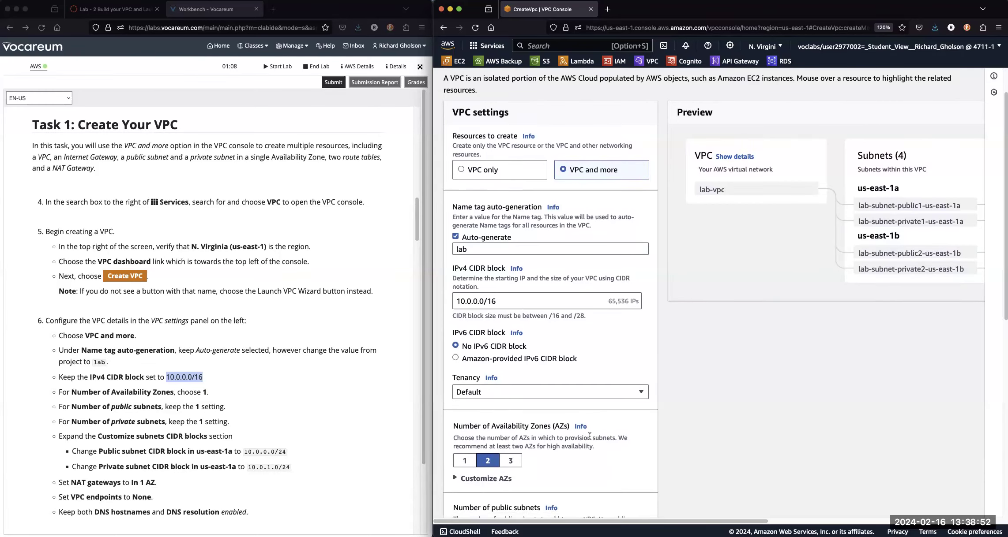
{"action": "scroll", "coordinate": [589, 436], "scroll_direction": "down", "scroll_amount": 5}
{"action": "scroll", "coordinate": [587, 437], "scroll_direction": "down", "scroll_amount": 6}
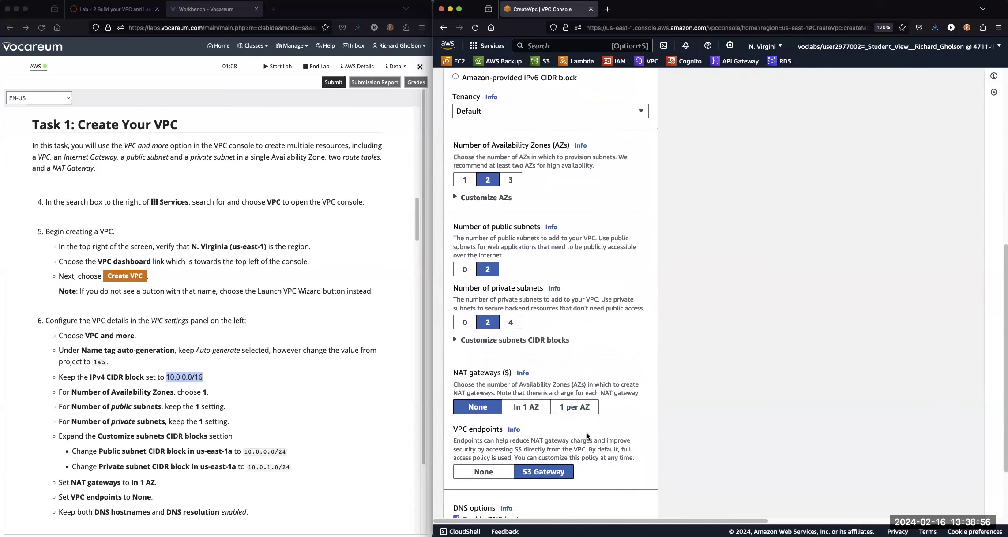
{"action": "left_click", "coordinate": [464, 179]}
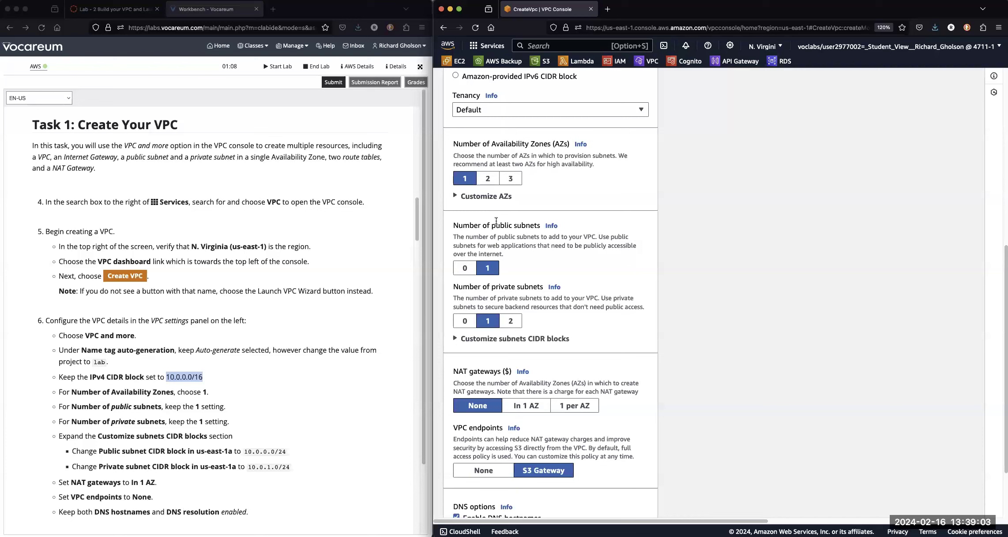
- Review the zones selectable as first availability zone, and show the VPC details in the preview
{"action": "left_click", "coordinate": [455, 197]}
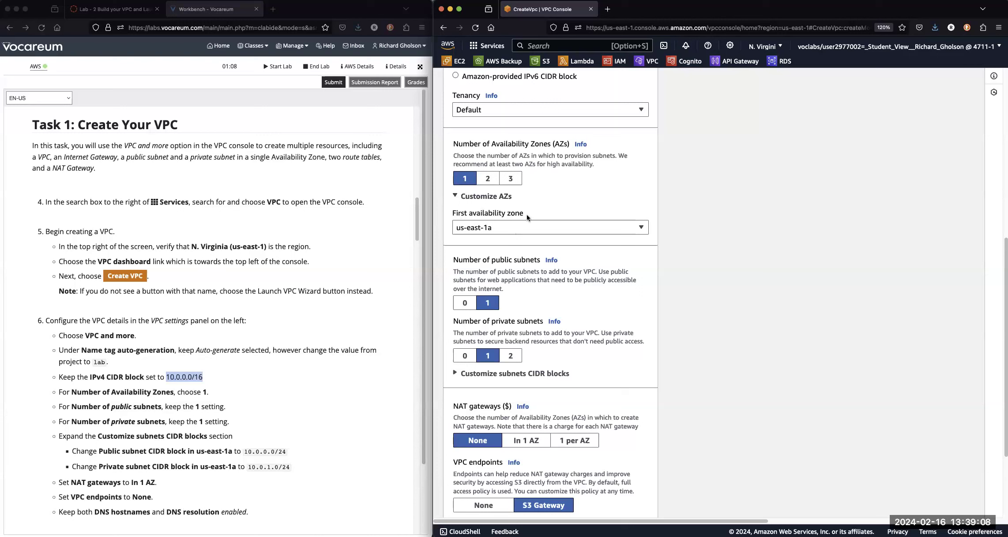
{"action": "left_click", "coordinate": [456, 196]}
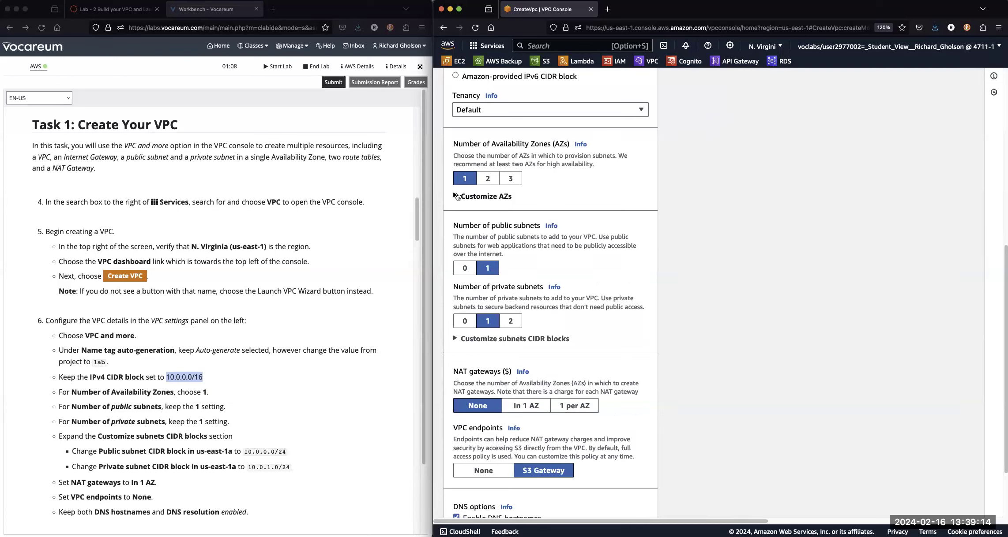
{"action": "left_click", "coordinate": [457, 196]}
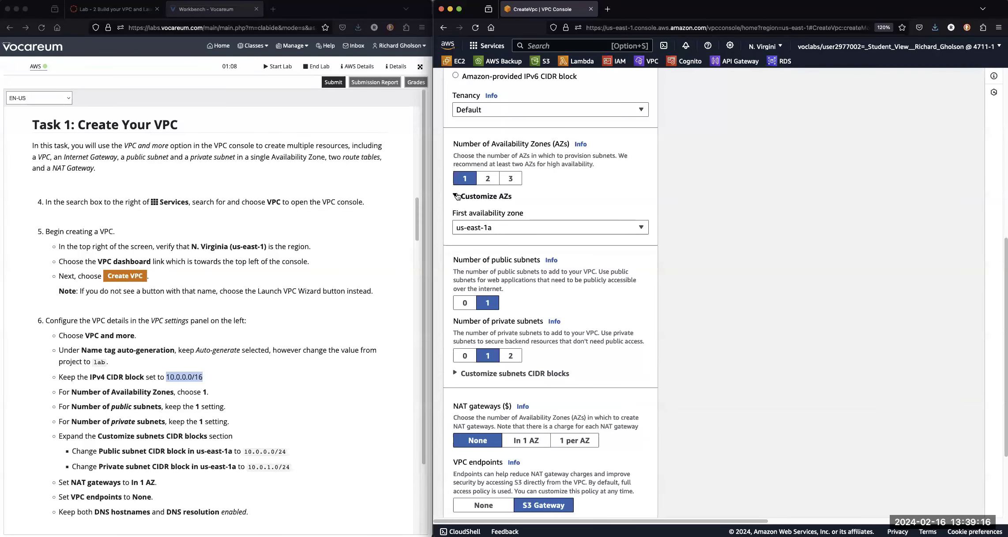
{"action": "left_click", "coordinate": [473, 229]}
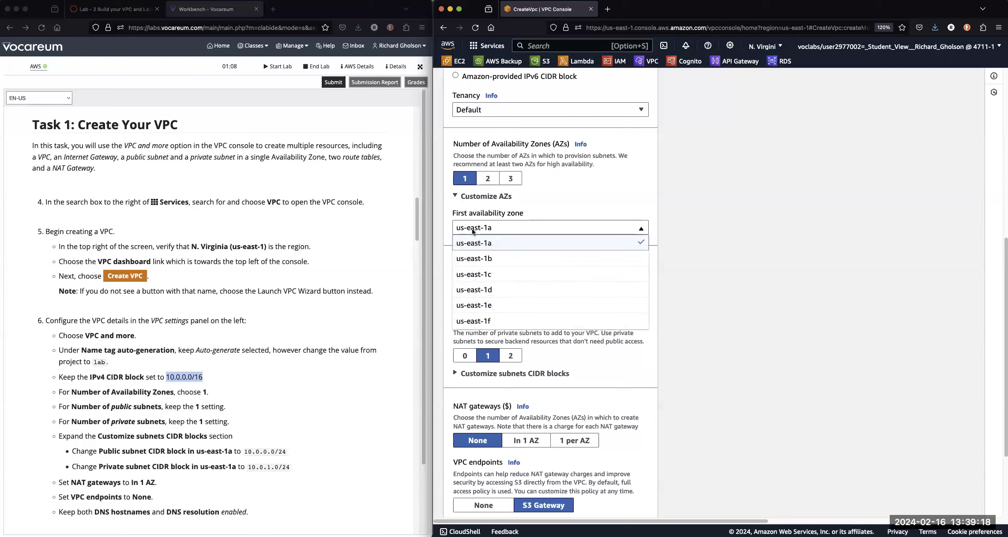
{"action": "left_click", "coordinate": [455, 198]}
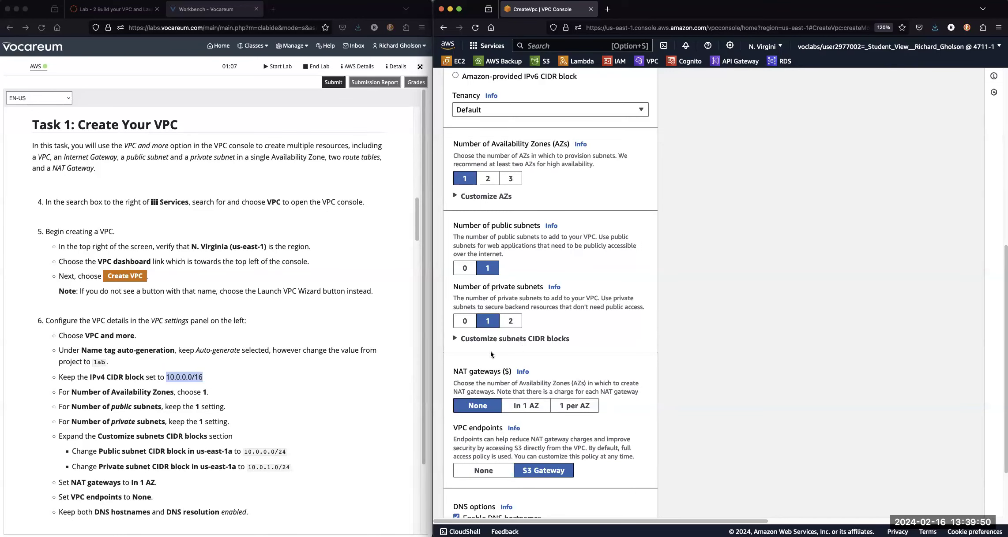
{"action": "scroll", "coordinate": [714, 293], "scroll_direction": "up", "scroll_amount": 8}
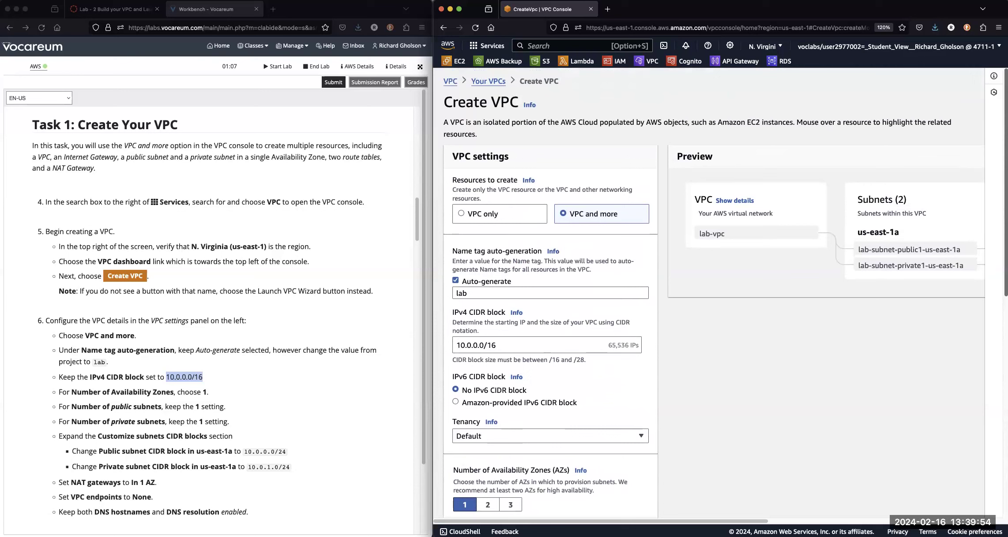
{"action": "left_click", "coordinate": [734, 201]}
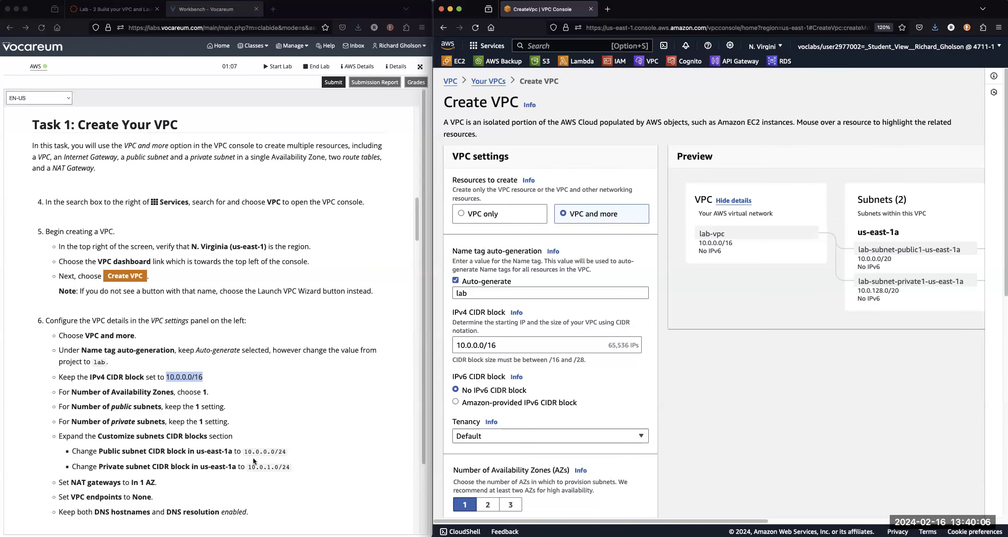
- Expand the subnet CIDR block customization and set the public subnet in us-east-1a to 10.0.0.0/24, copied from the lab instructions
{"action": "scroll", "coordinate": [588, 460], "scroll_direction": "down", "scroll_amount": 1}
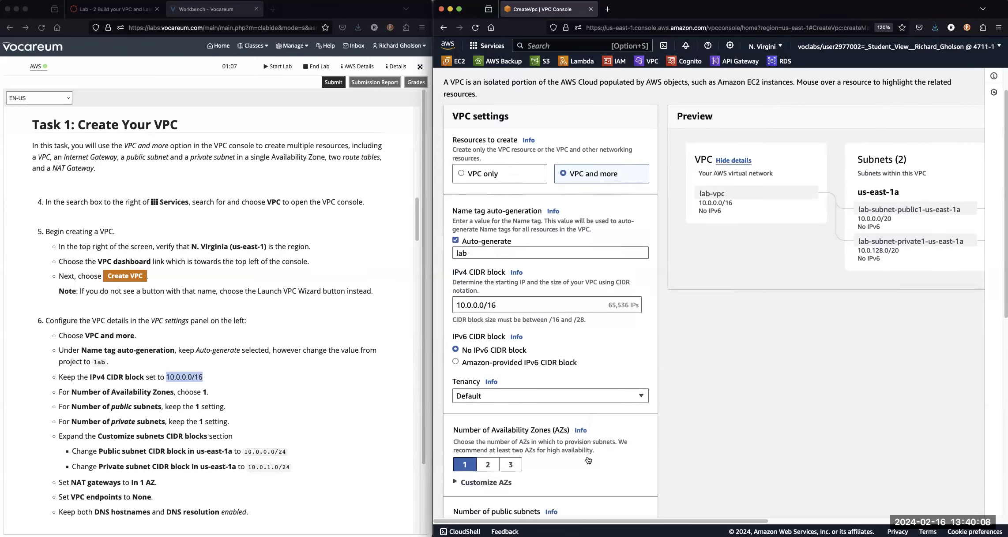
{"action": "scroll", "coordinate": [588, 460], "scroll_direction": "down", "scroll_amount": 5}
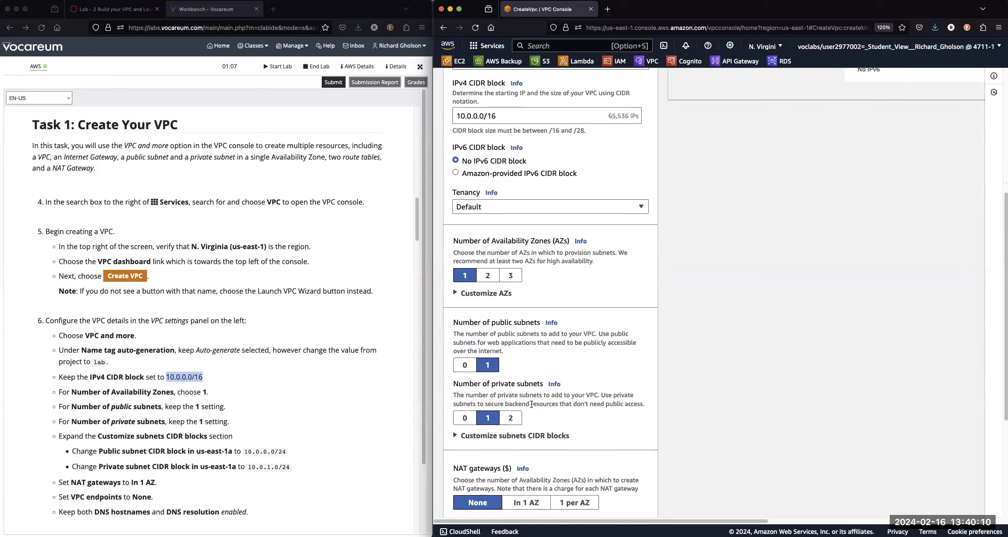
{"action": "scroll", "coordinate": [531, 405], "scroll_direction": "down", "scroll_amount": 1}
{"action": "left_click", "coordinate": [503, 418]}
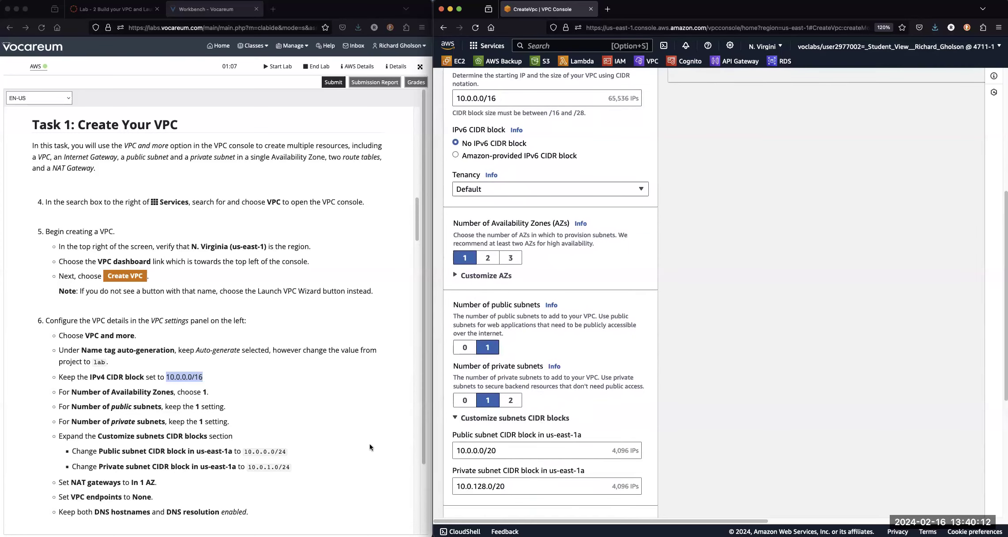
{"action": "left_click", "coordinate": [211, 431]}
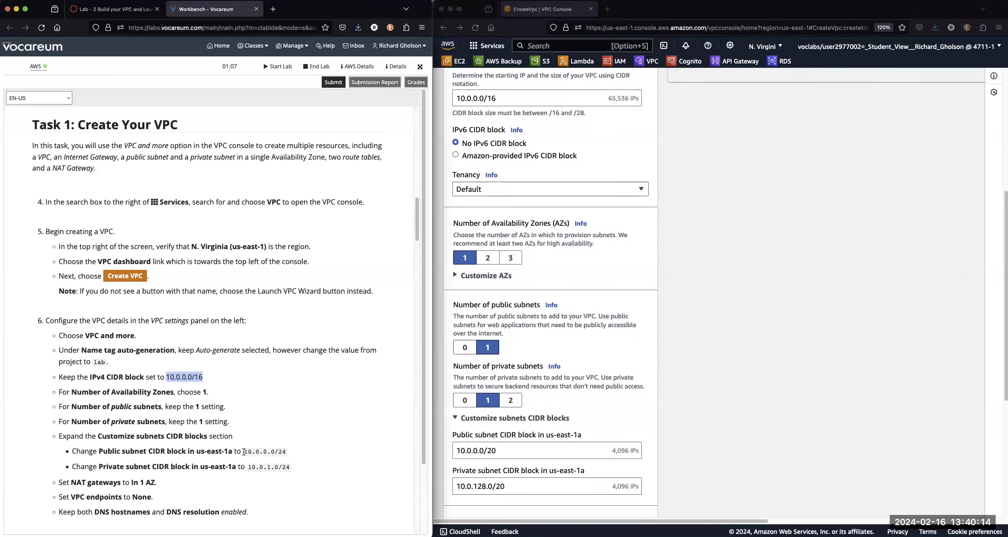
{"action": "left_click_drag", "start_coordinate": [245, 452], "coordinate": [286, 451]}
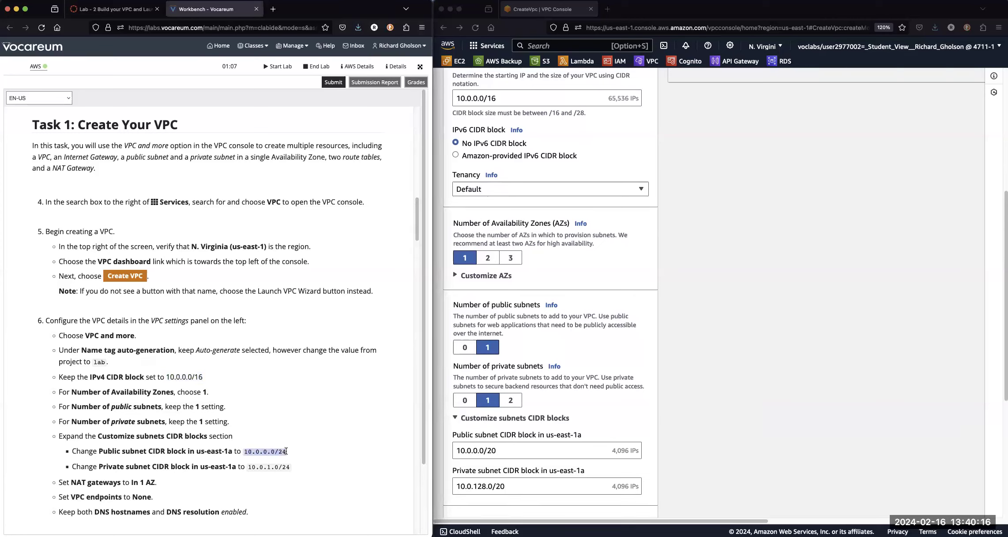
{"action": "right_click", "coordinate": [276, 451]}
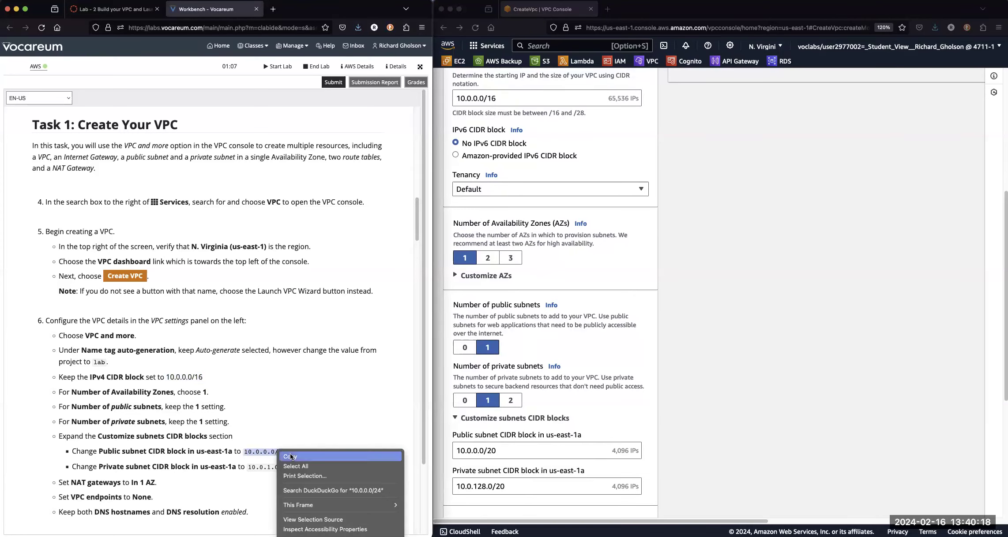
{"action": "left_click", "coordinate": [290, 454]}
{"action": "left_click", "coordinate": [494, 453]}
{"action": "left_click", "coordinate": [494, 452]}
{"action": "key", "text": "super+a"}
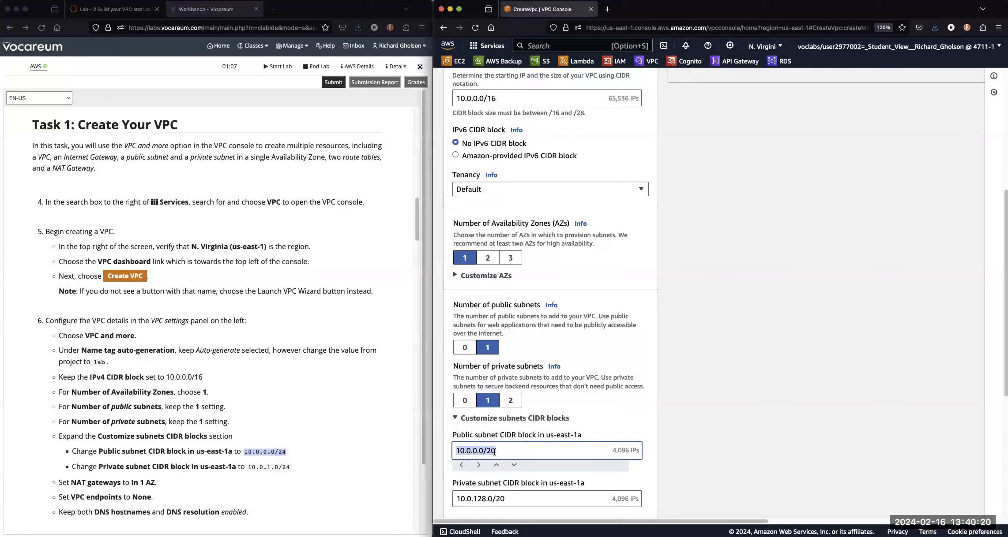
{"action": "key", "text": "super+v"}
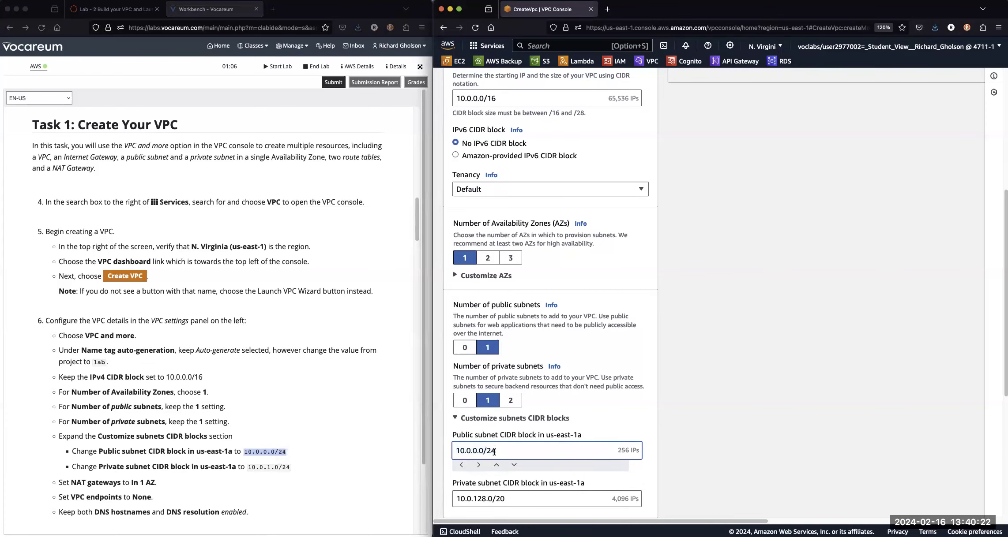
- Set the private subnet CIDR block in us-east-1a to 10.0.1.0/24, copied from the lab instructions
{"action": "scroll", "coordinate": [516, 476], "scroll_direction": "down", "scroll_amount": 3}
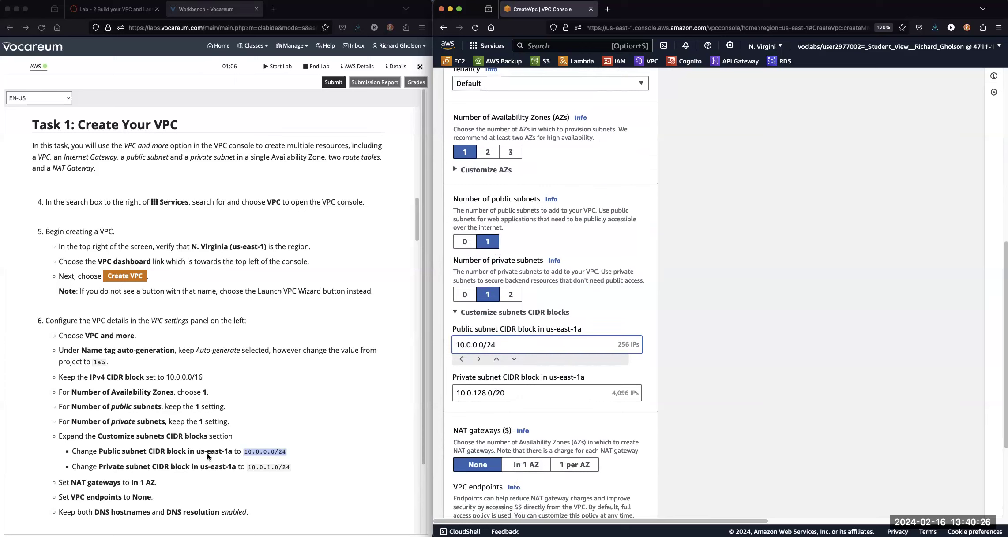
{"action": "triple_click", "coordinate": [255, 467]}
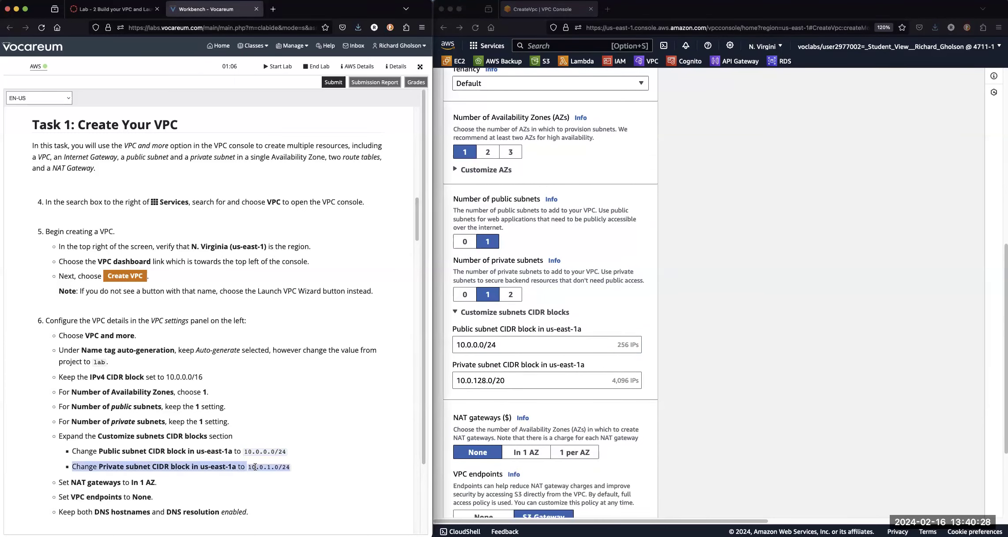
{"action": "left_click", "coordinate": [255, 467]}
{"action": "left_click_drag", "start_coordinate": [248, 468], "coordinate": [289, 470]}
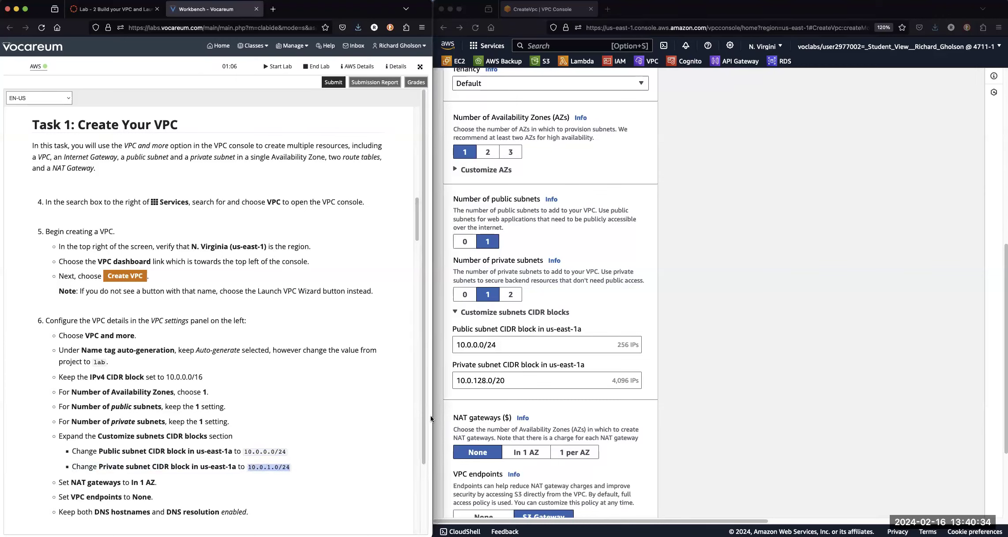
{"action": "left_click", "coordinate": [462, 381]}
{"action": "left_click", "coordinate": [462, 382]}
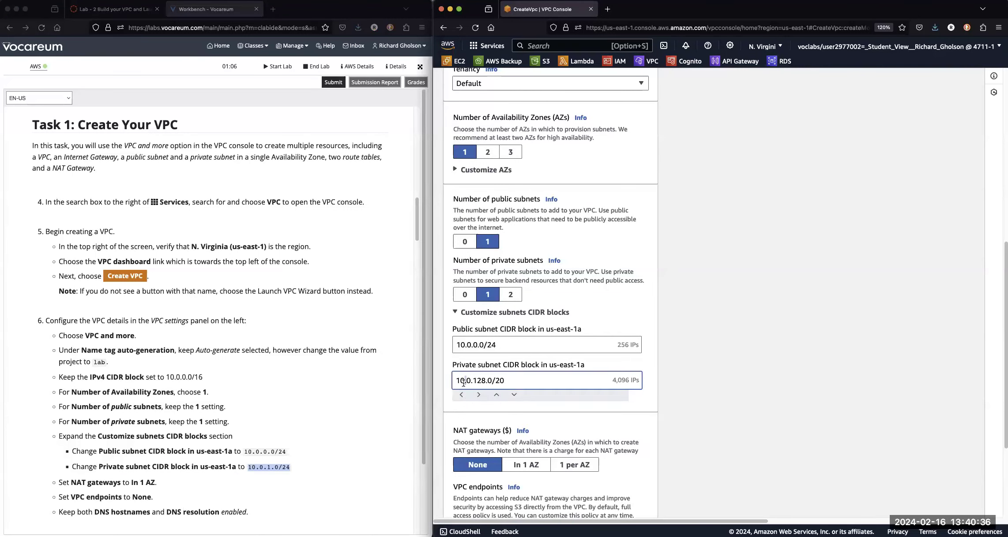
{"action": "triple_click", "coordinate": [462, 382]}
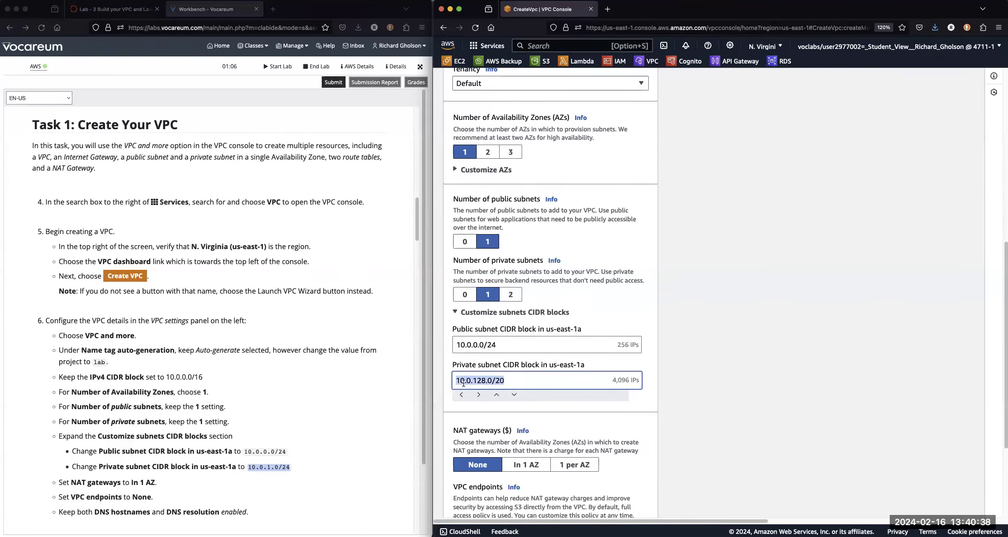
{"action": "key", "text": "super+v"}
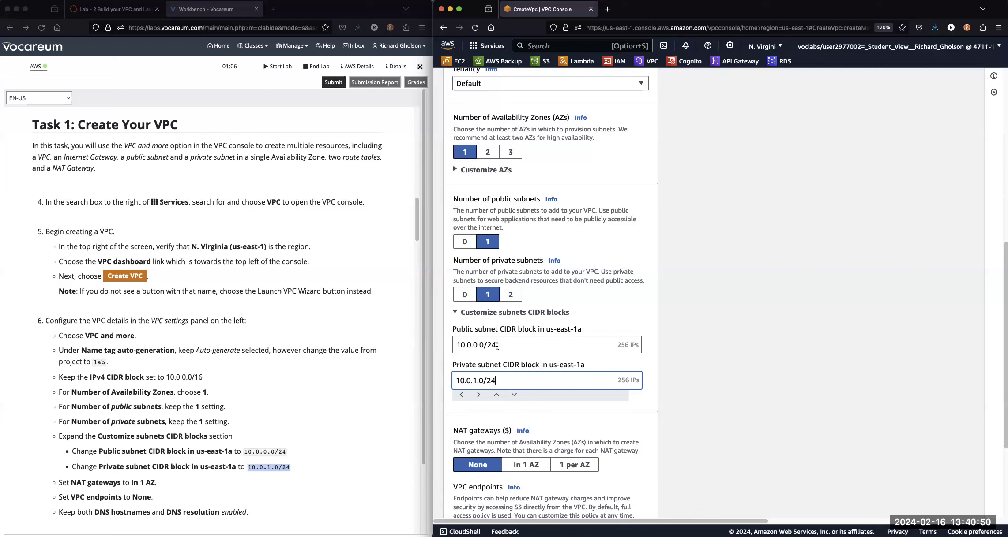
- Try 10.0.1.0/24 as the public subnet's CIDR block, check it in the preview, and restore 10.0.0.0/24
{"action": "left_click", "coordinate": [472, 345]}
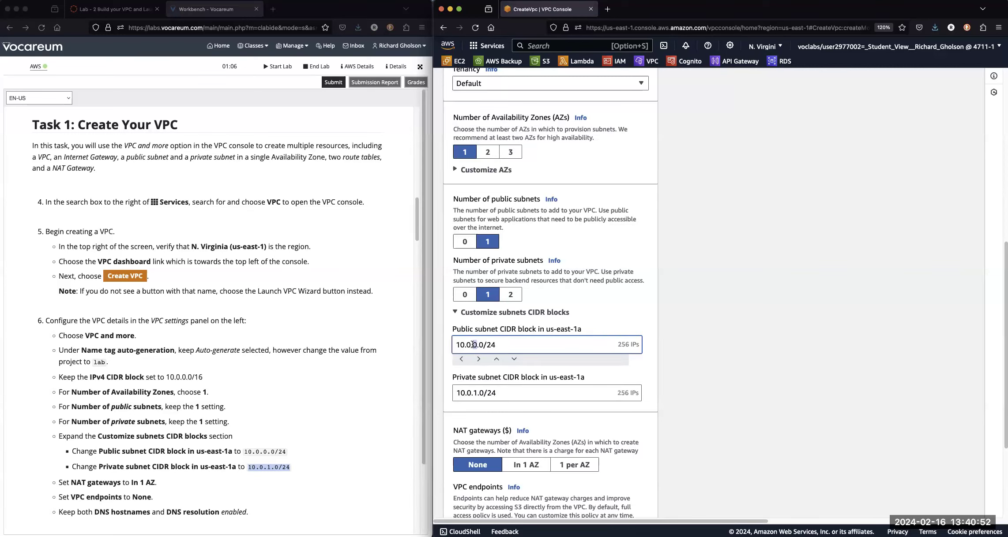
{"action": "key", "text": "Delete"}
{"action": "type", "text": "1"}
{"action": "left_click", "coordinate": [544, 416]}
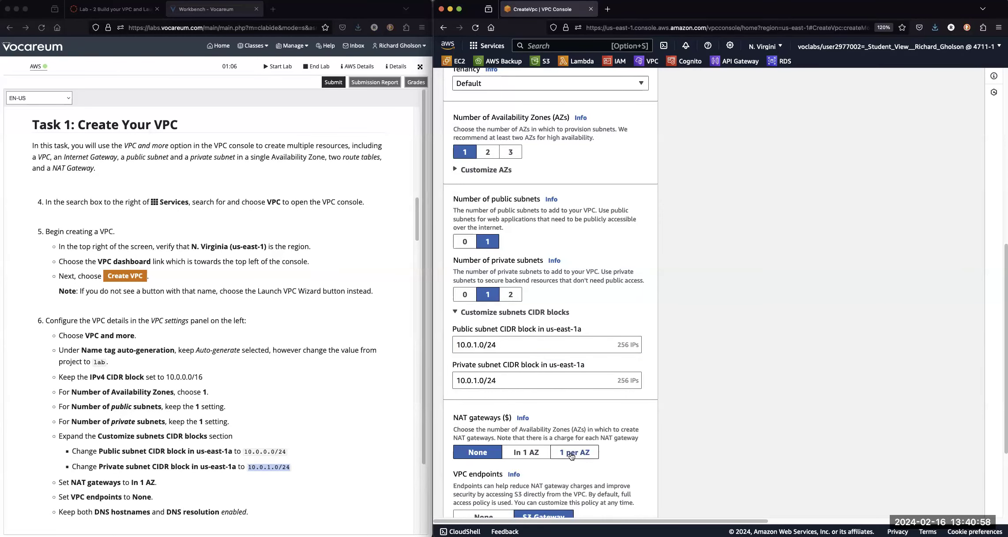
{"action": "scroll", "coordinate": [571, 456], "scroll_direction": "up", "scroll_amount": 10}
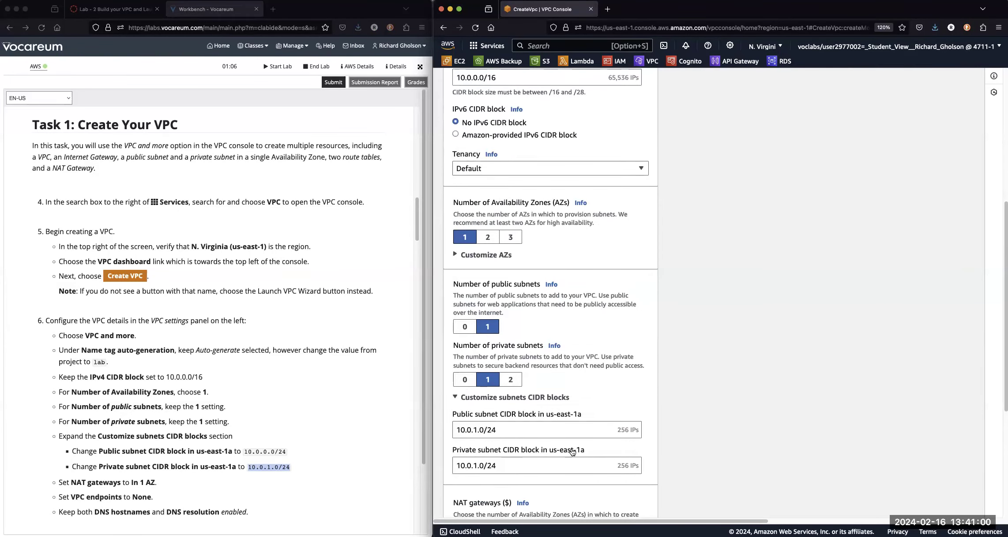
{"action": "scroll", "coordinate": [572, 453], "scroll_direction": "down", "scroll_amount": 1}
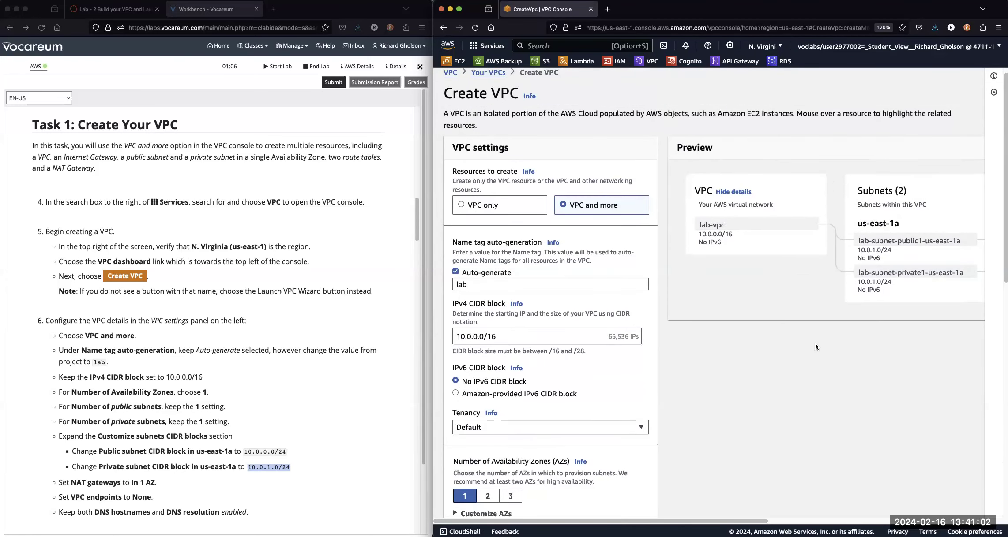
{"action": "scroll", "coordinate": [554, 394], "scroll_direction": "down", "scroll_amount": 5}
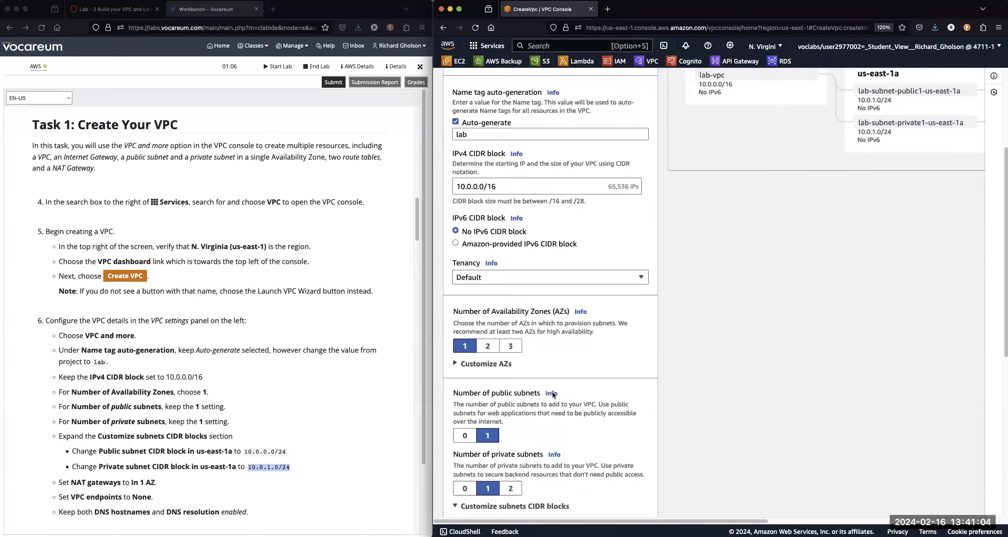
{"action": "scroll", "coordinate": [552, 396], "scroll_direction": "down", "scroll_amount": 3}
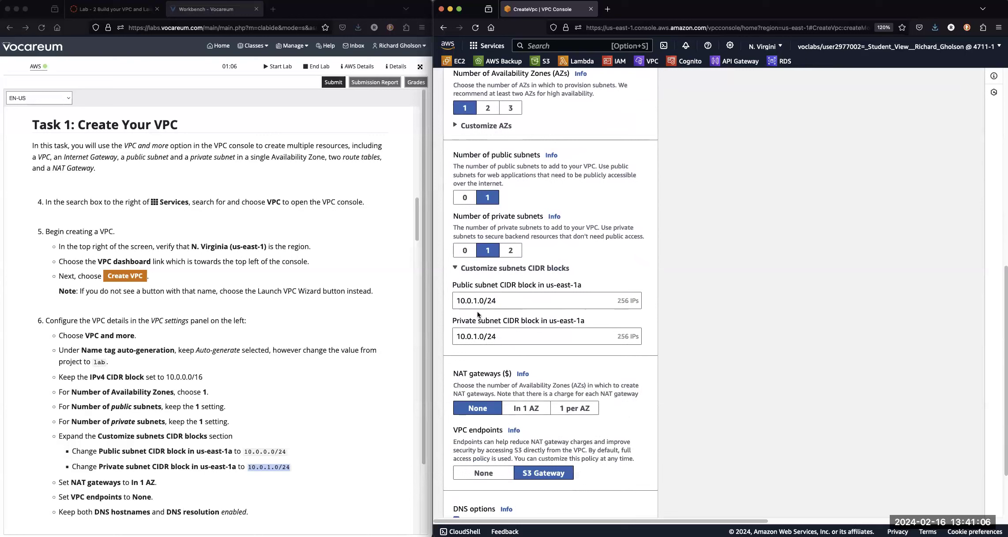
{"action": "left_click", "coordinate": [479, 302]}
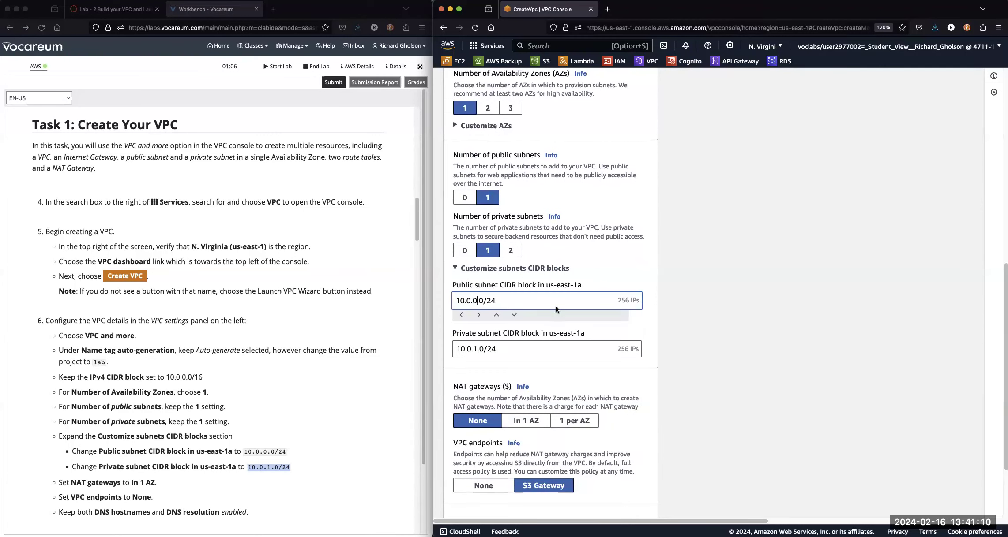
{"action": "left_click", "coordinate": [707, 339]}
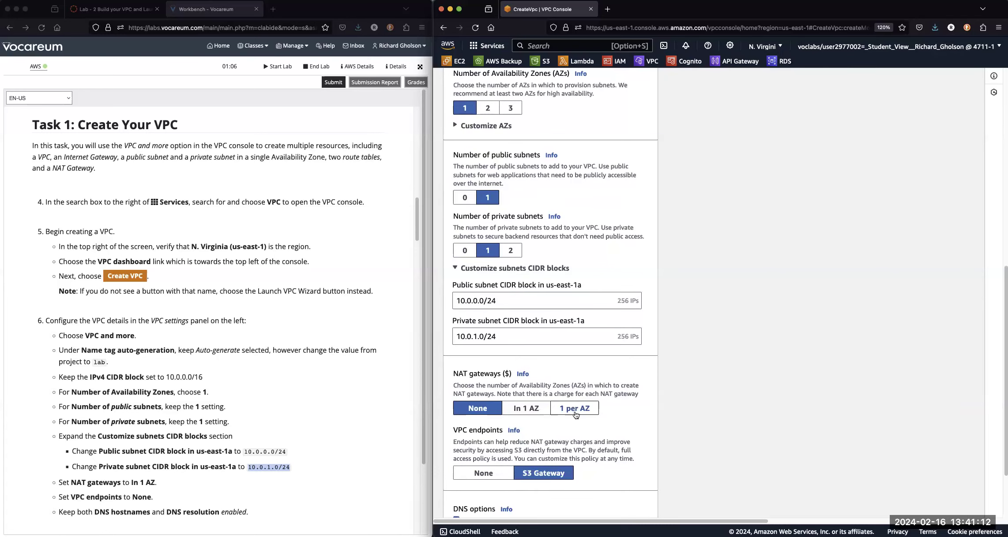
- Set NAT gateways to In 1 AZ and VPC endpoints to None, as the lab instructions require
{"action": "scroll", "coordinate": [315, 454], "scroll_direction": "down", "scroll_amount": 2}
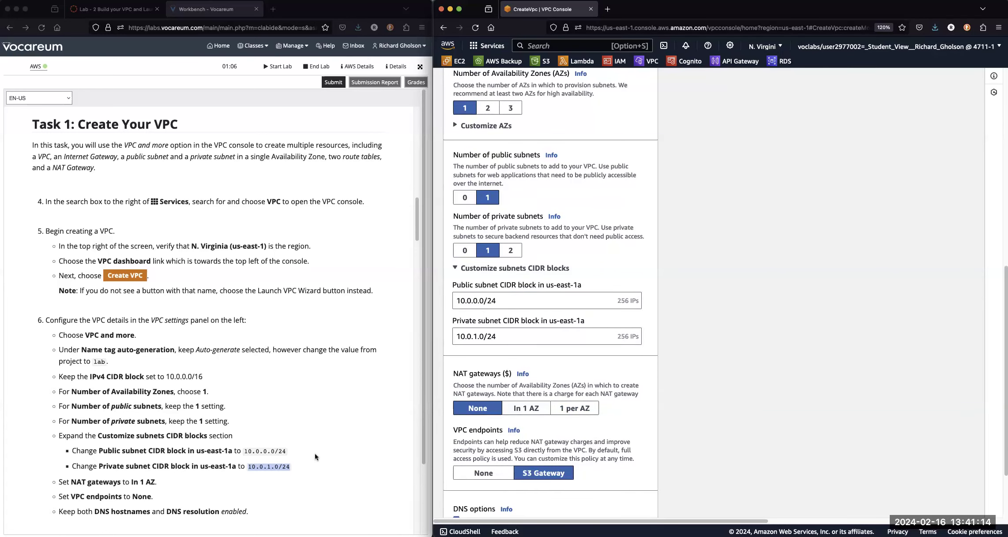
{"action": "scroll", "coordinate": [315, 453], "scroll_direction": "down", "scroll_amount": 1}
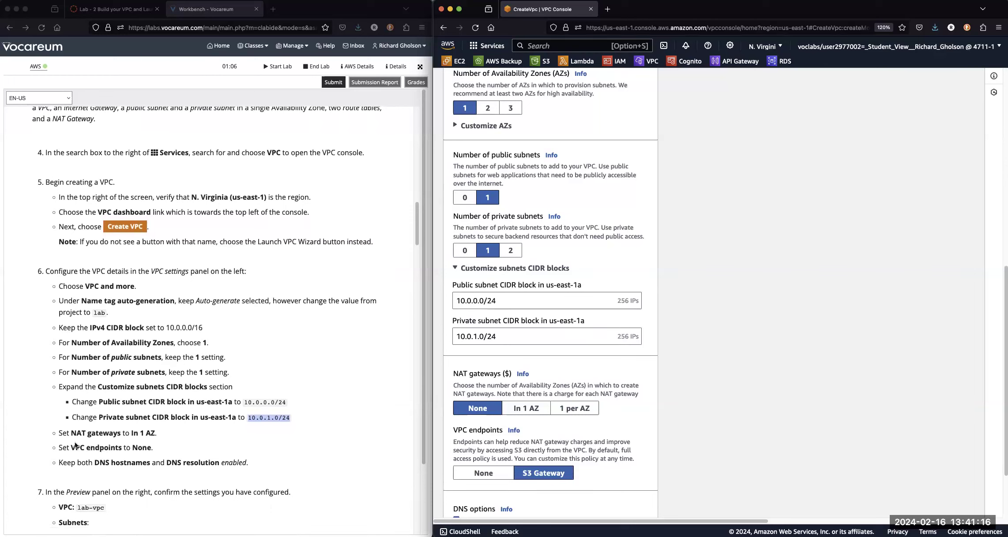
{"action": "scroll", "coordinate": [645, 449], "scroll_direction": "down", "scroll_amount": 3}
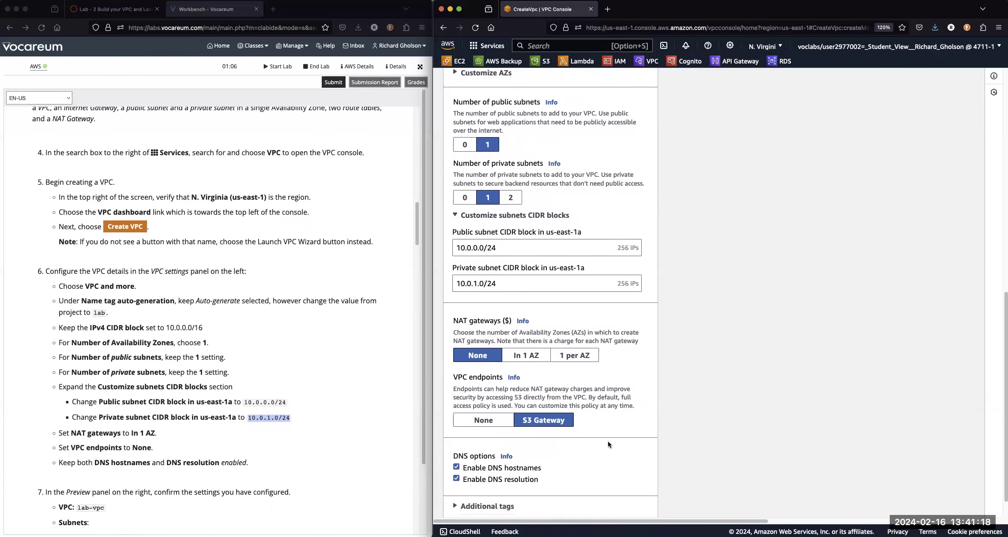
{"action": "left_click", "coordinate": [532, 358]}
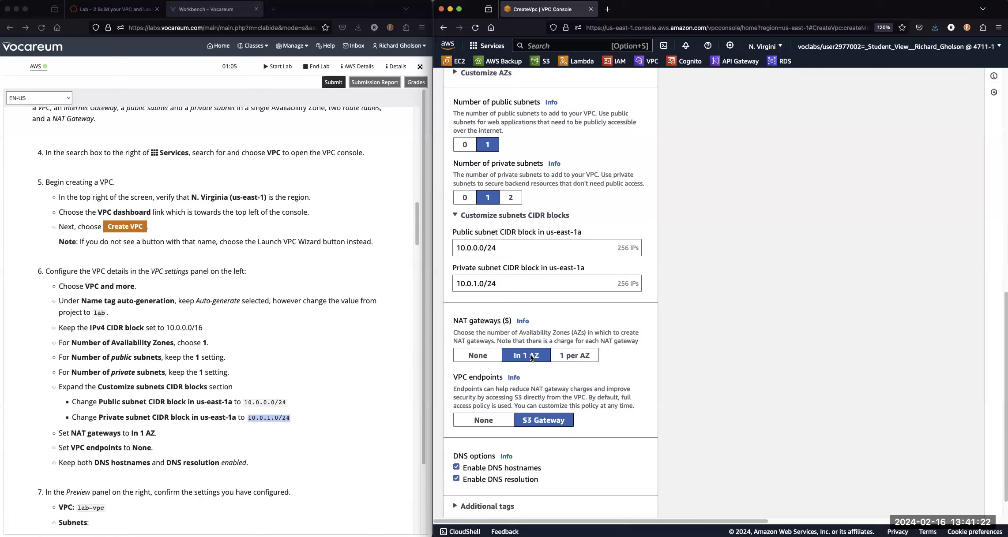
{"action": "left_click", "coordinate": [493, 419]}
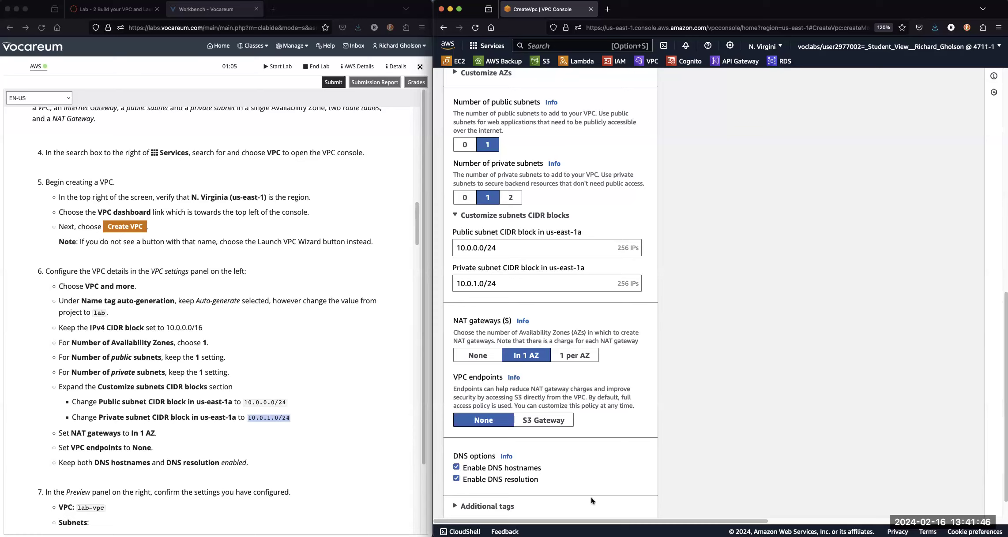
- Expand the additional tags section of the VPC settings to inspect it, and collapse it again
{"action": "scroll", "coordinate": [587, 503], "scroll_direction": "down", "scroll_amount": 2}
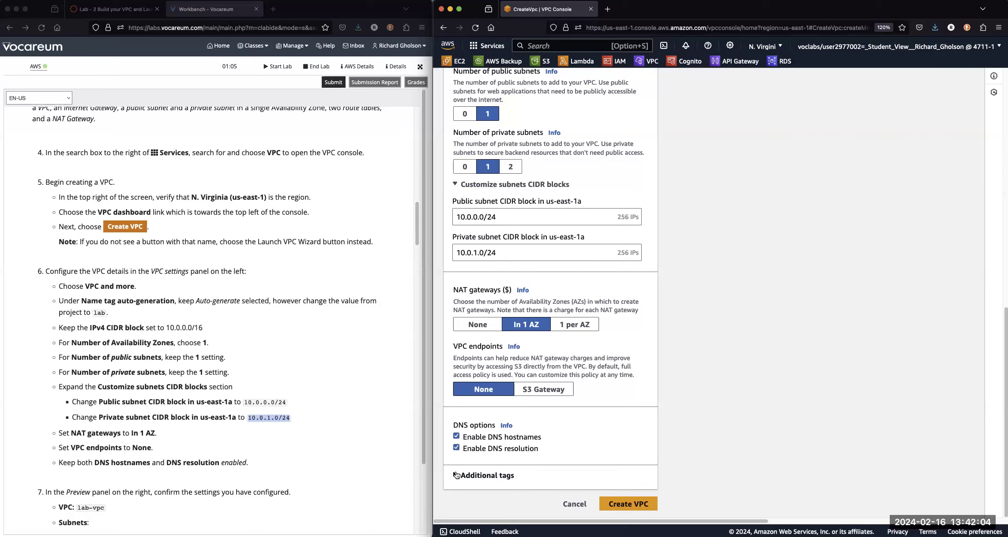
{"action": "left_click", "coordinate": [486, 476]}
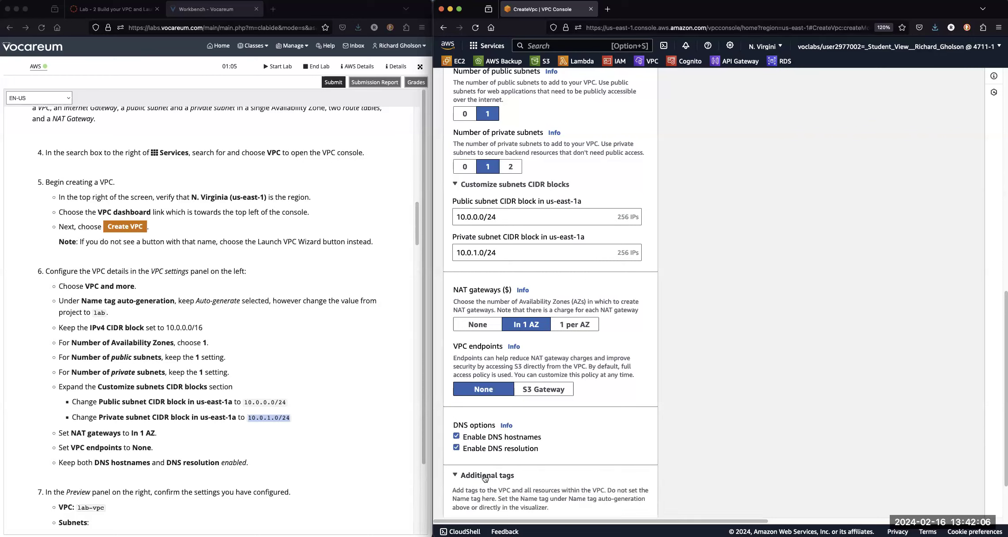
{"action": "scroll", "coordinate": [549, 474], "scroll_direction": "down", "scroll_amount": 3}
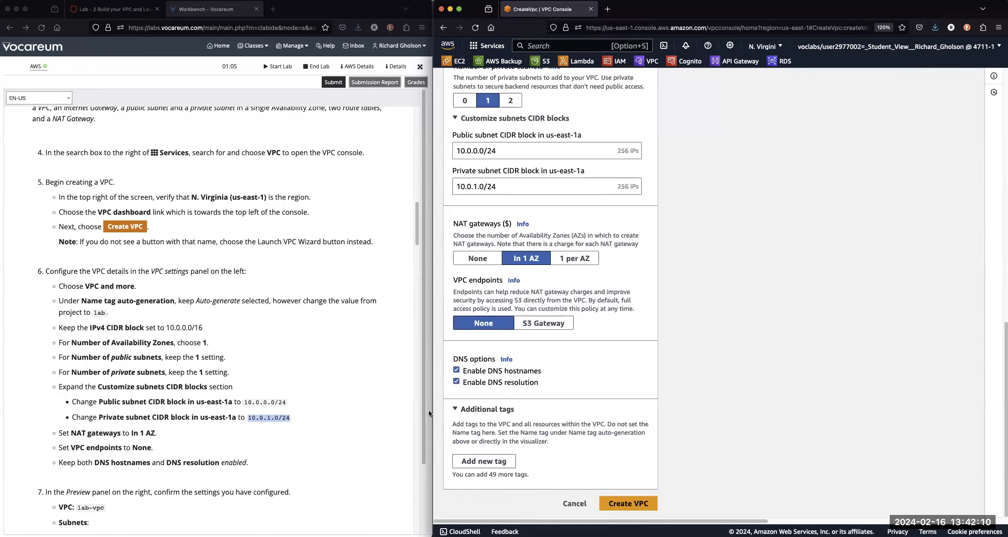
{"action": "left_click", "coordinate": [463, 410]}
- Compare the VPC, subnets, route tables and network connections in the preview with the names expected in the lab's item 7
{"action": "scroll", "coordinate": [660, 464], "scroll_direction": "up", "scroll_amount": 10}
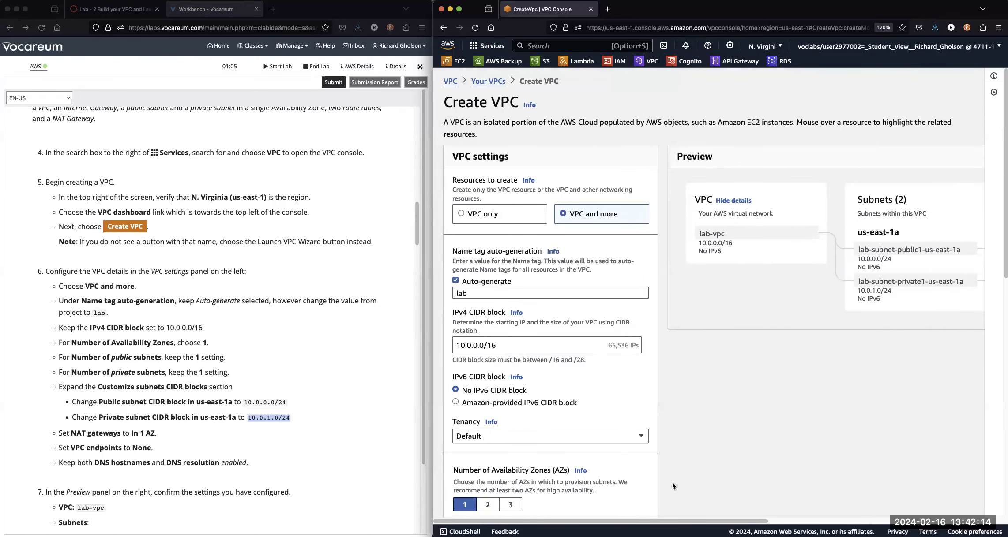
{"action": "scroll", "coordinate": [338, 438], "scroll_direction": "down", "scroll_amount": 6}
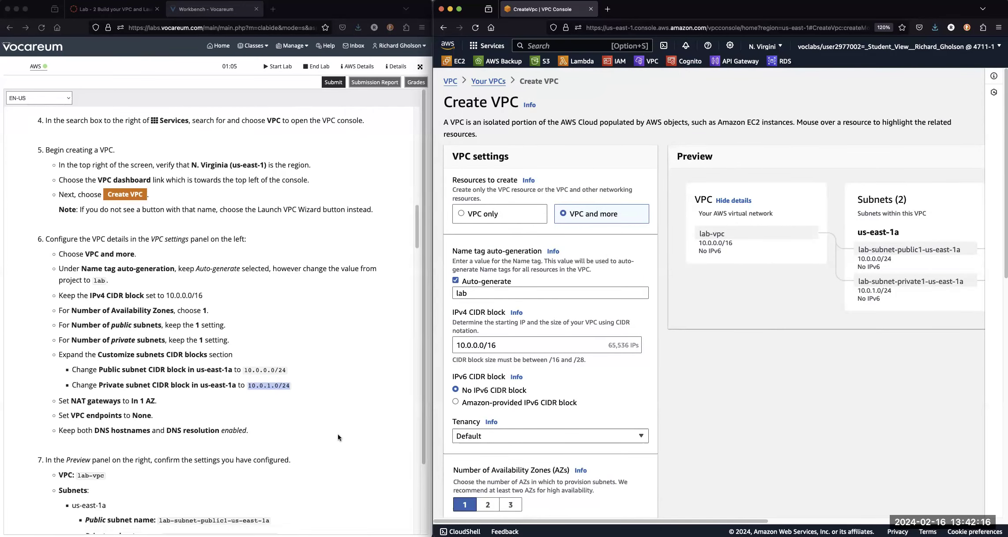
{"action": "scroll", "coordinate": [340, 436], "scroll_direction": "down", "scroll_amount": 2}
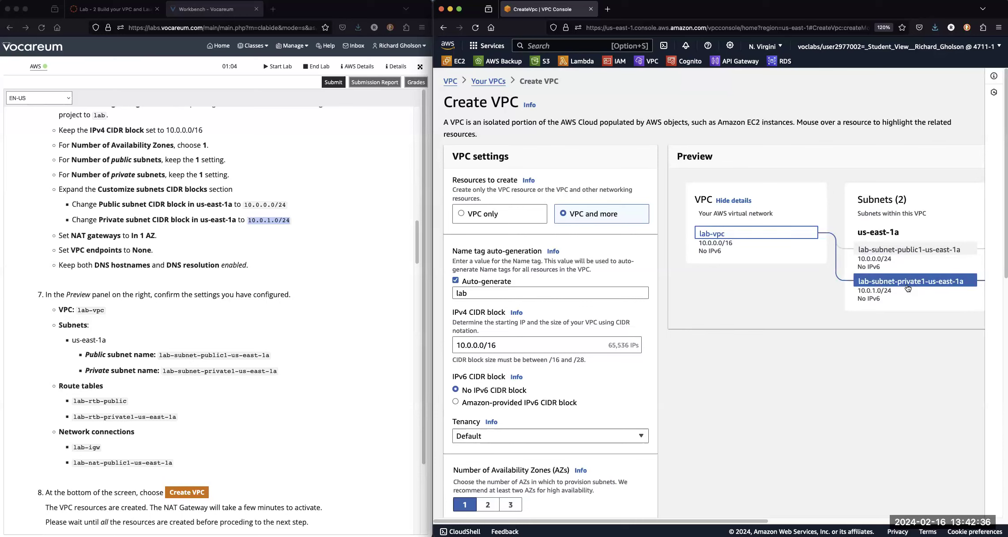
{"action": "left_click_drag", "start_coordinate": [702, 525], "coordinate": [954, 500]}
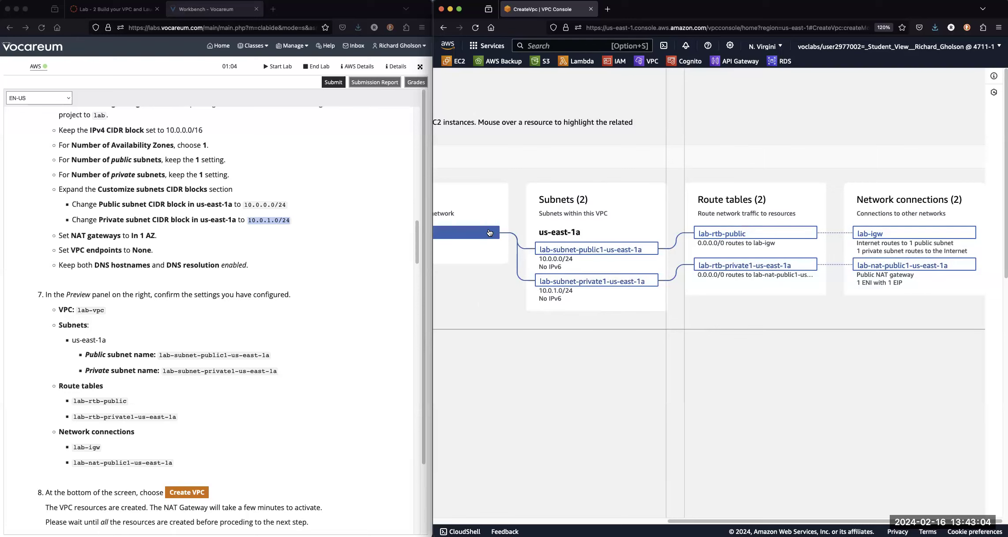
{"action": "left_click_drag", "start_coordinate": [695, 522], "coordinate": [618, 505]}
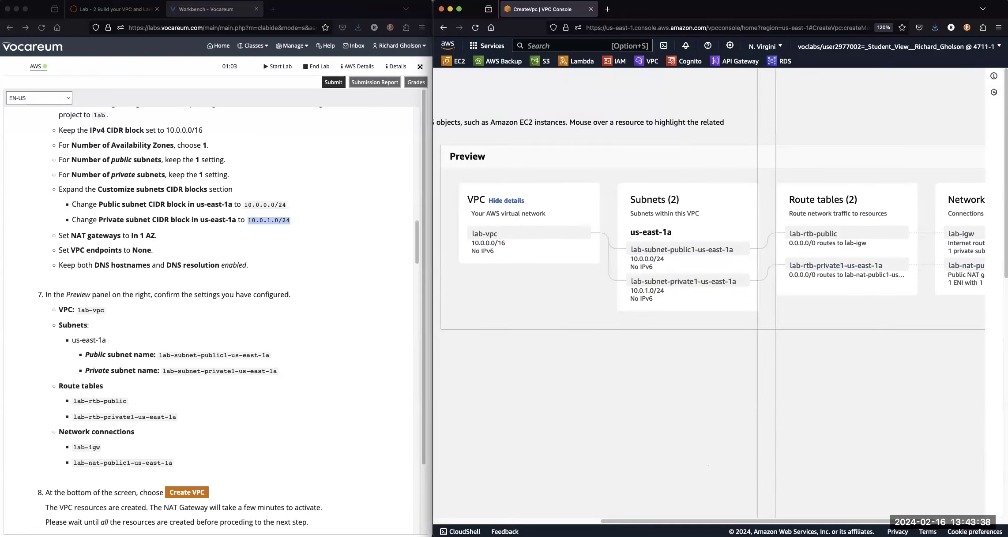
{"action": "left_click_drag", "start_coordinate": [723, 522], "coordinate": [797, 518]}
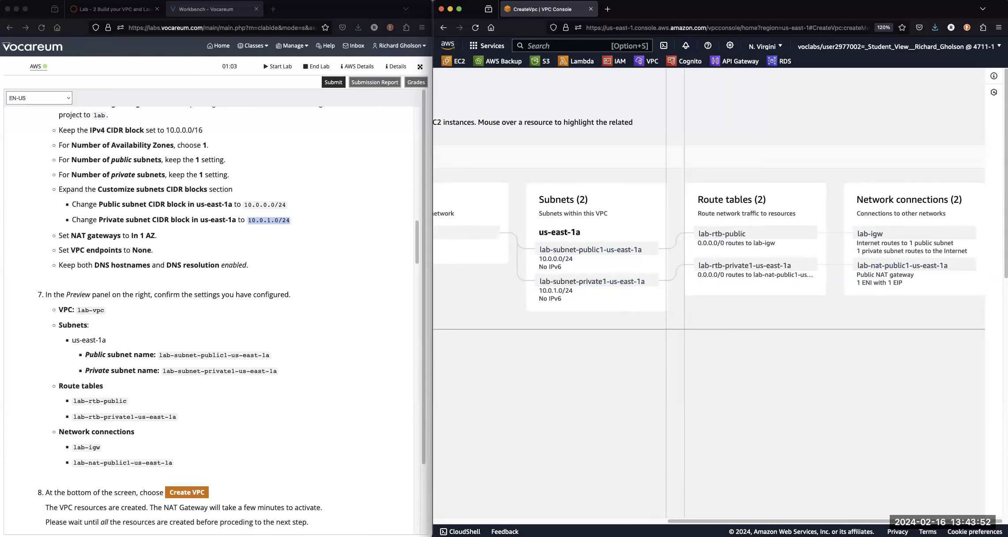
{"action": "left_click_drag", "start_coordinate": [685, 522], "coordinate": [429, 511]}
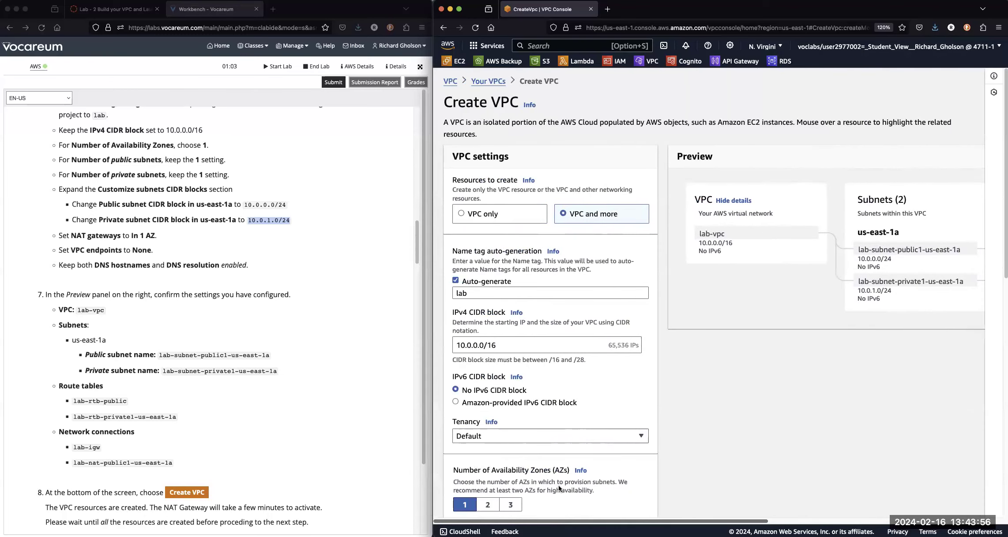
- Create the VPC and its resources with the configured settings
{"action": "scroll", "coordinate": [558, 488], "scroll_direction": "down", "scroll_amount": 3}
{"action": "scroll", "coordinate": [558, 488], "scroll_direction": "down", "scroll_amount": 1}
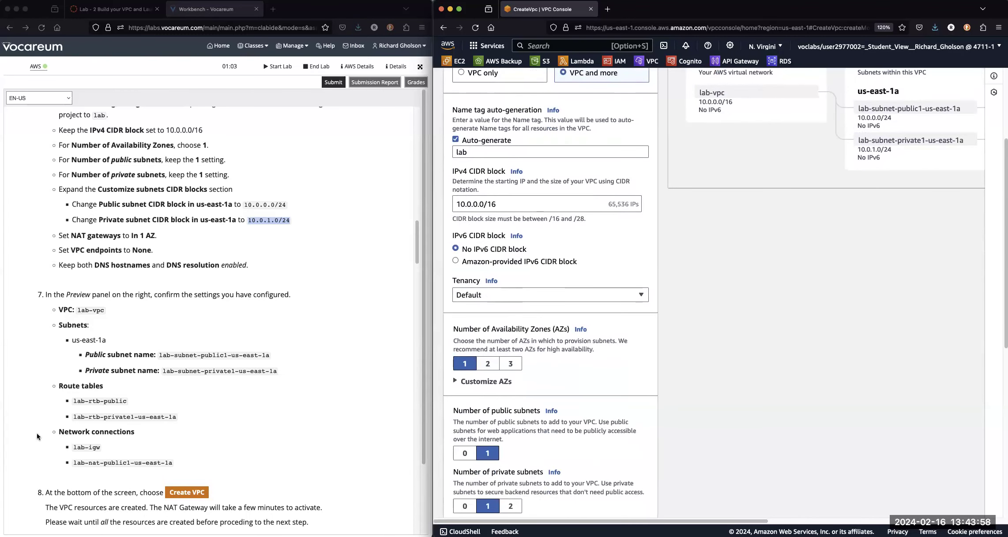
{"action": "scroll", "coordinate": [675, 457], "scroll_direction": "down", "scroll_amount": 10}
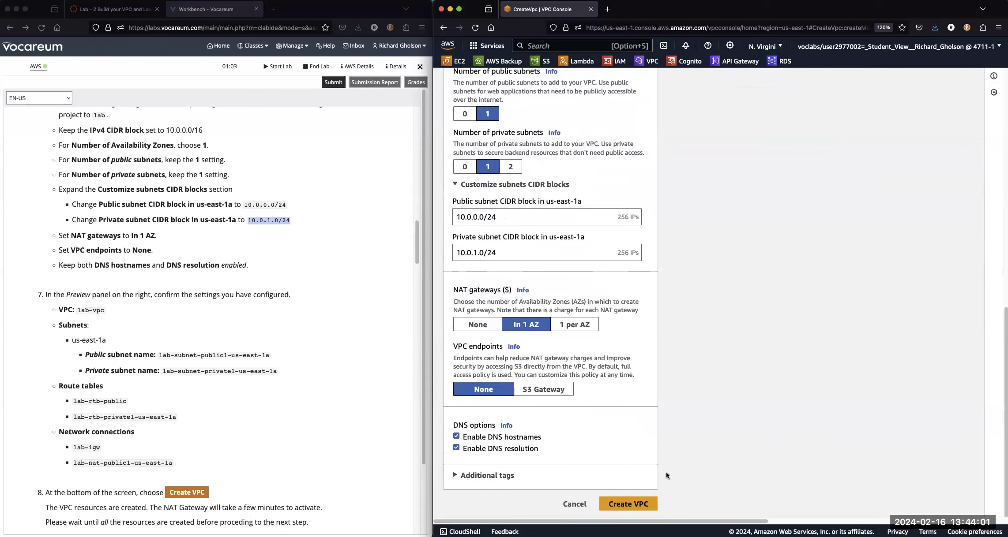
{"action": "left_click", "coordinate": [637, 509]}
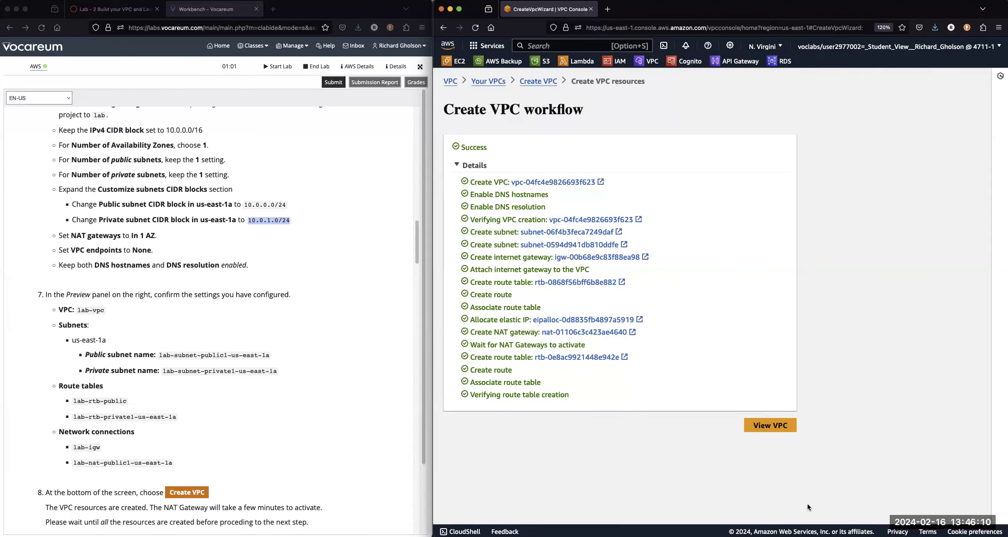
- Open the newly created VPC, enlarge the console's viewing area, and show the VPC details in its resource map
{"action": "left_click", "coordinate": [776, 427]}
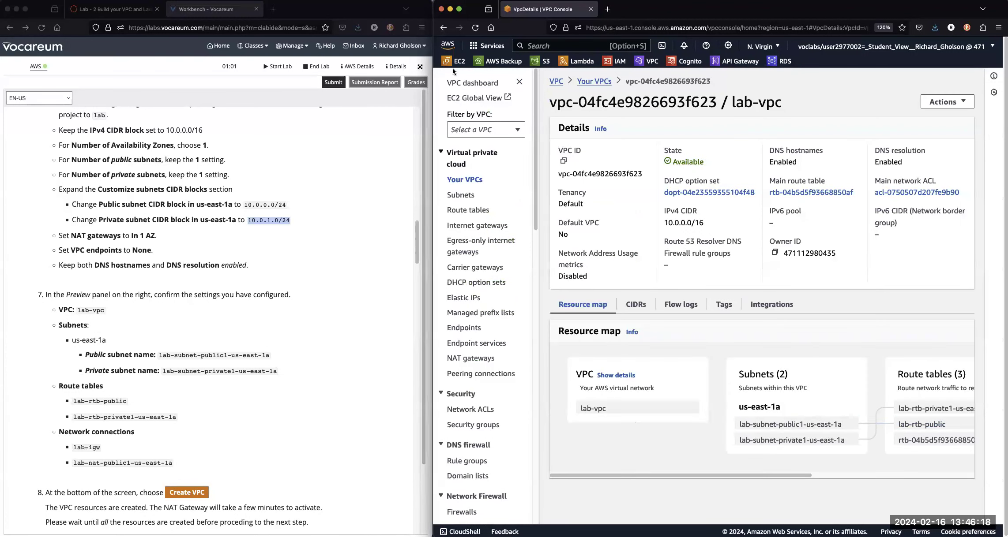
{"action": "left_click", "coordinate": [519, 82]}
{"action": "left_click_drag", "start_coordinate": [434, 303], "coordinate": [307, 280]}
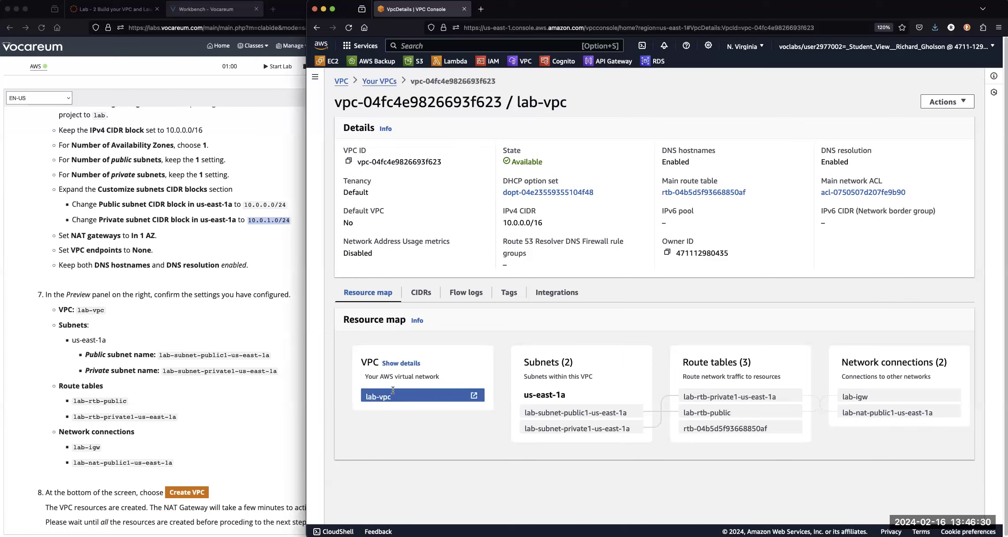
{"action": "left_click", "coordinate": [386, 364]}
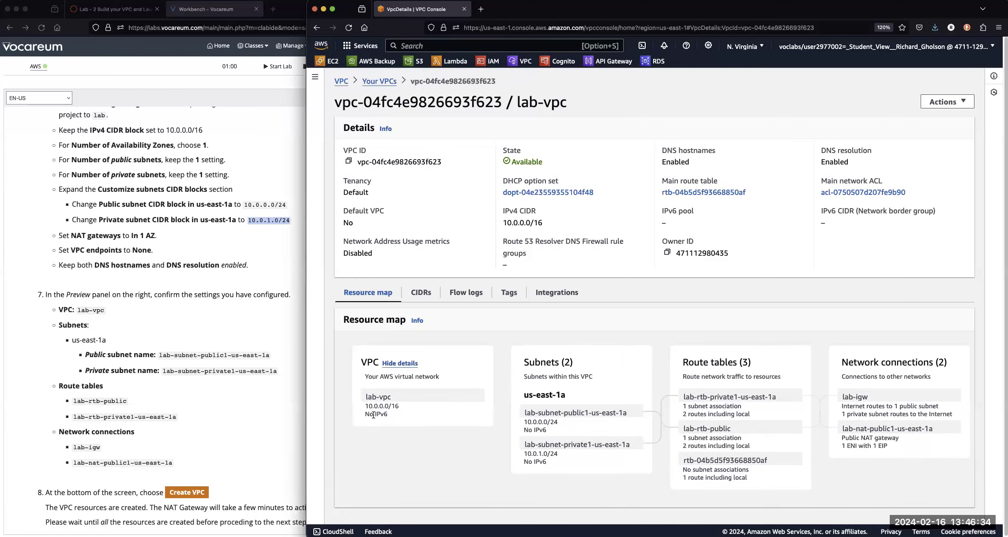
- Compare the subnets in the resource map with the public and private subnet CIDR blocks listed in the lab instructions
{"action": "scroll", "coordinate": [165, 270], "scroll_direction": "up", "scroll_amount": 5}
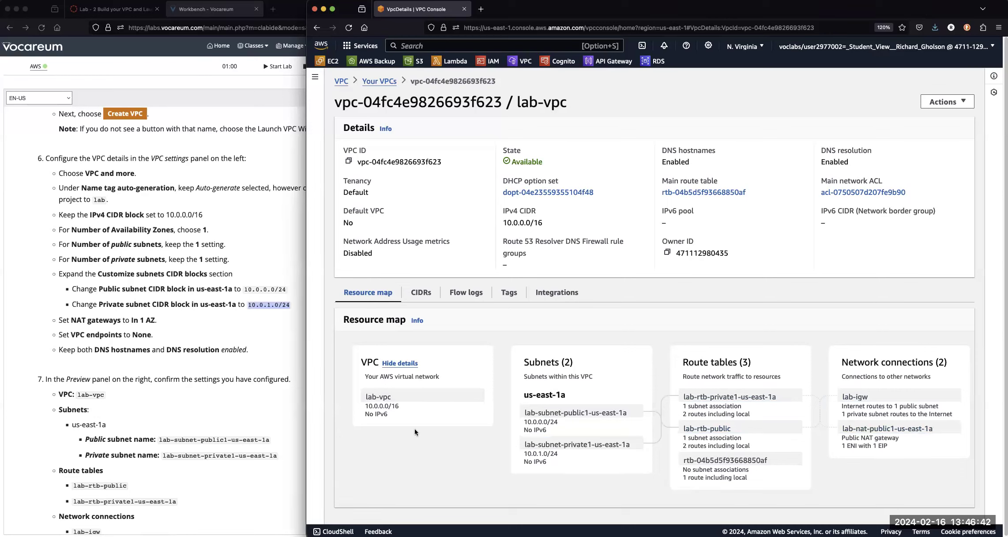
{"action": "scroll", "coordinate": [214, 447], "scroll_direction": "down", "scroll_amount": 3}
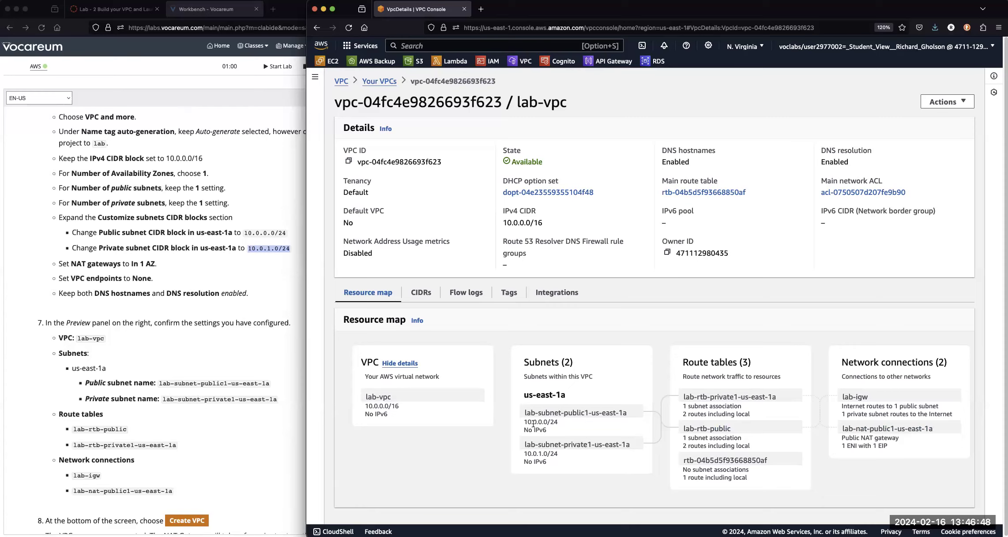
{"action": "left_click", "coordinate": [256, 232]}
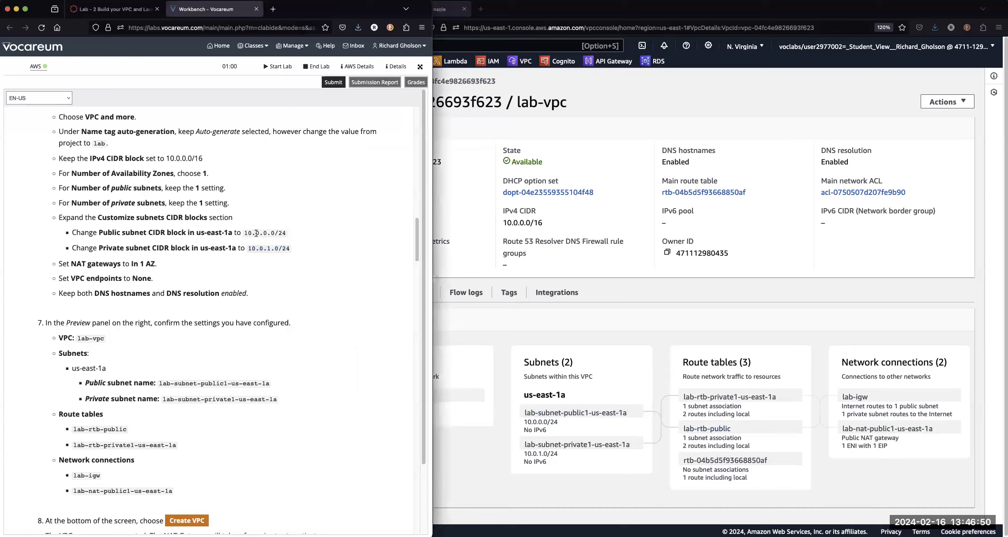
{"action": "left_click_drag", "start_coordinate": [243, 233], "coordinate": [297, 254]}
{"action": "left_click", "coordinate": [249, 251]}
{"action": "left_click", "coordinate": [570, 490]}
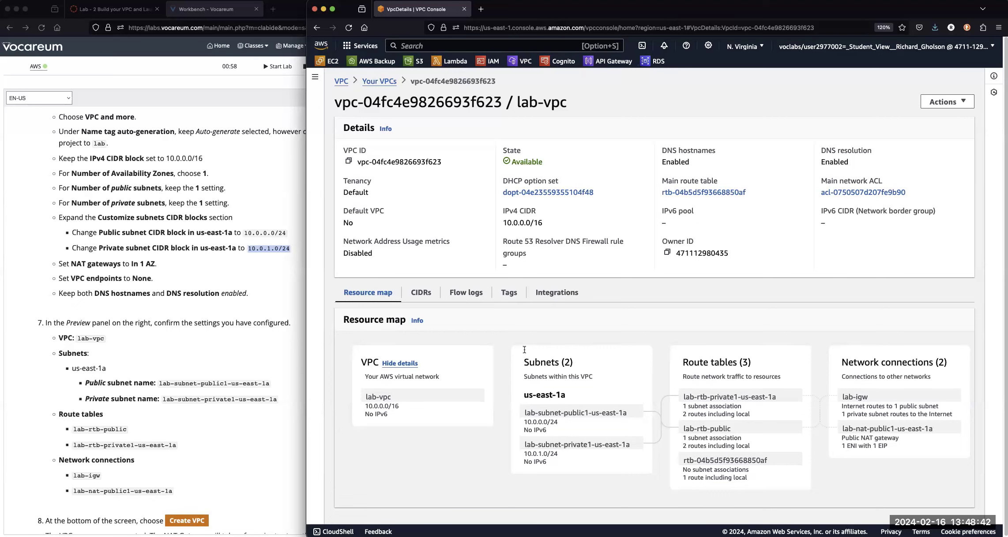
- Open the list of NAT gateways and show the details of the lab's public NAT gateway
{"action": "left_click", "coordinate": [314, 80]}
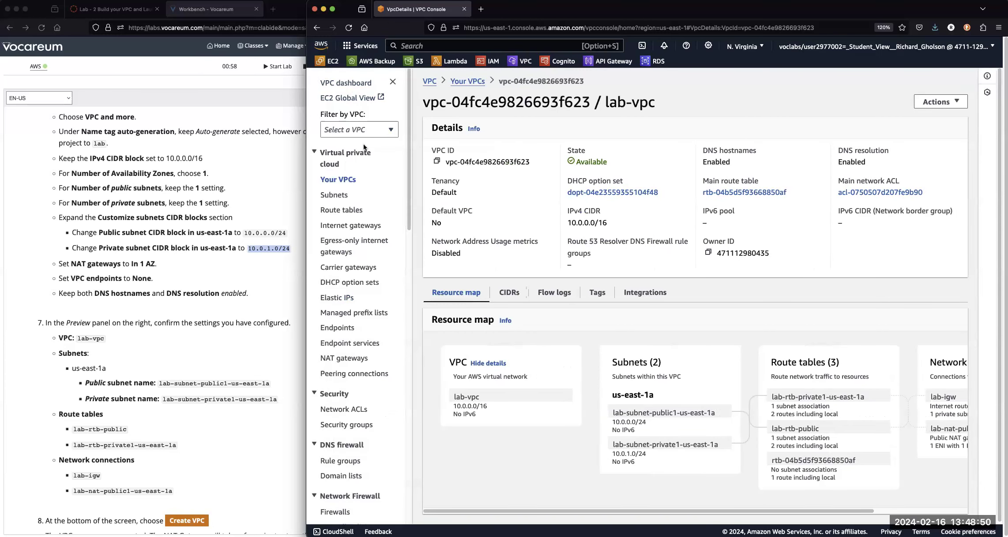
{"action": "left_click", "coordinate": [355, 358]}
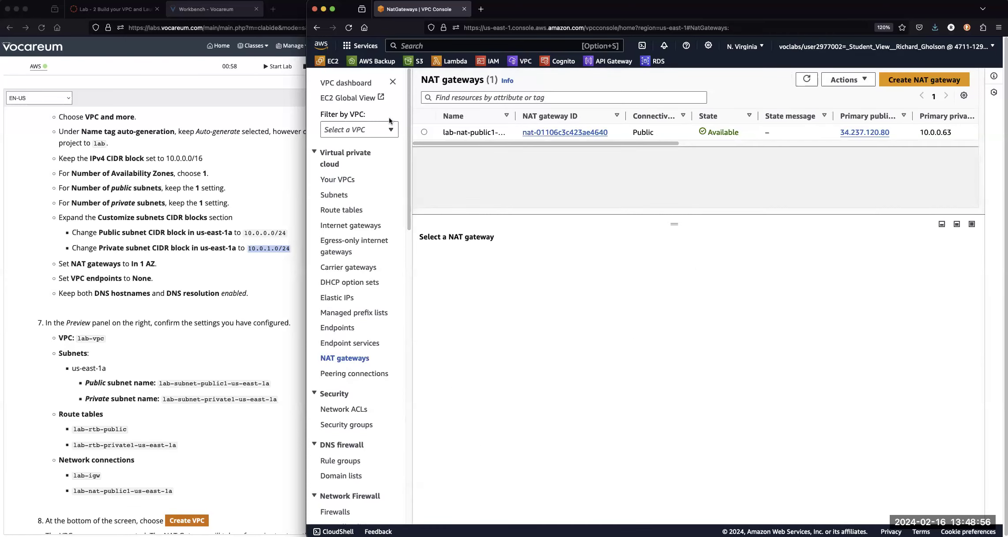
{"action": "left_click", "coordinate": [424, 133]}
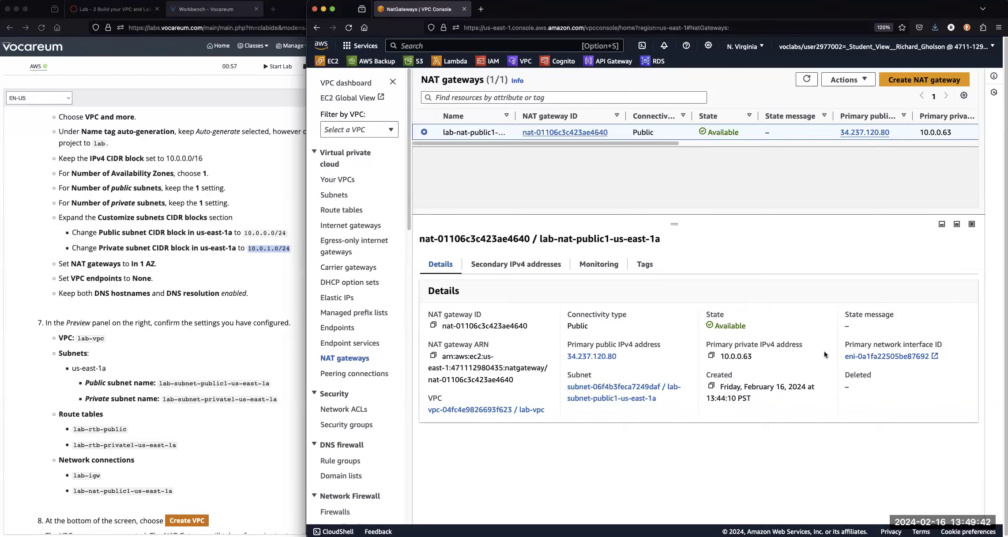
- Open the NAT gateway's primary network interface and select it to show its details
{"action": "left_click", "coordinate": [856, 358]}
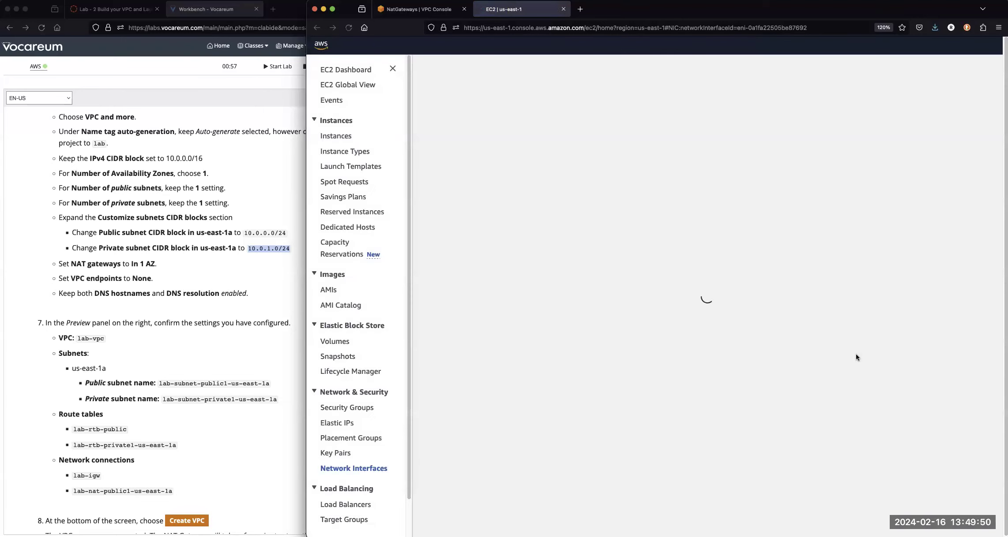
{"action": "scroll", "coordinate": [408, 420], "scroll_direction": "down", "scroll_amount": 5}
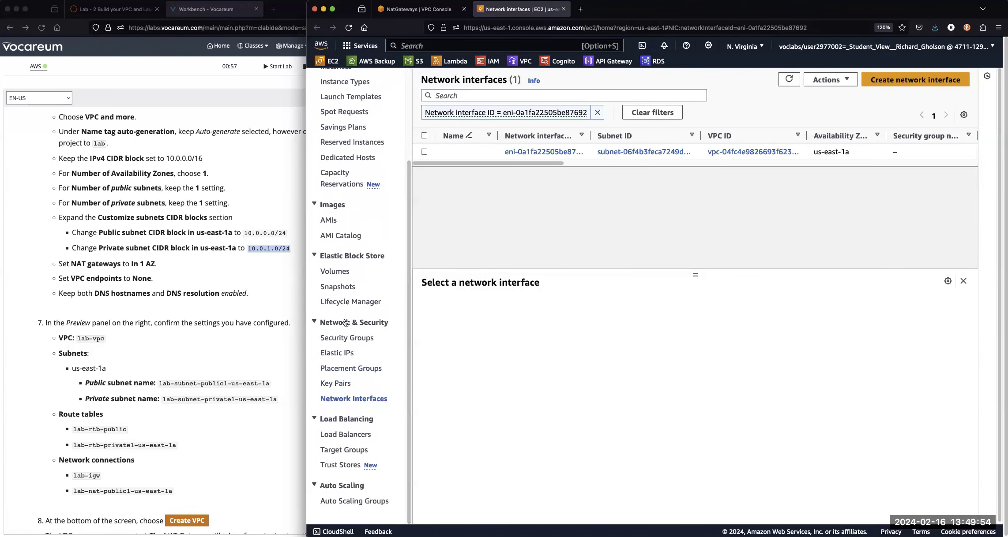
{"action": "left_click", "coordinate": [425, 152]}
{"action": "left_click", "coordinate": [424, 153]}
{"action": "left_click", "coordinate": [424, 152]}
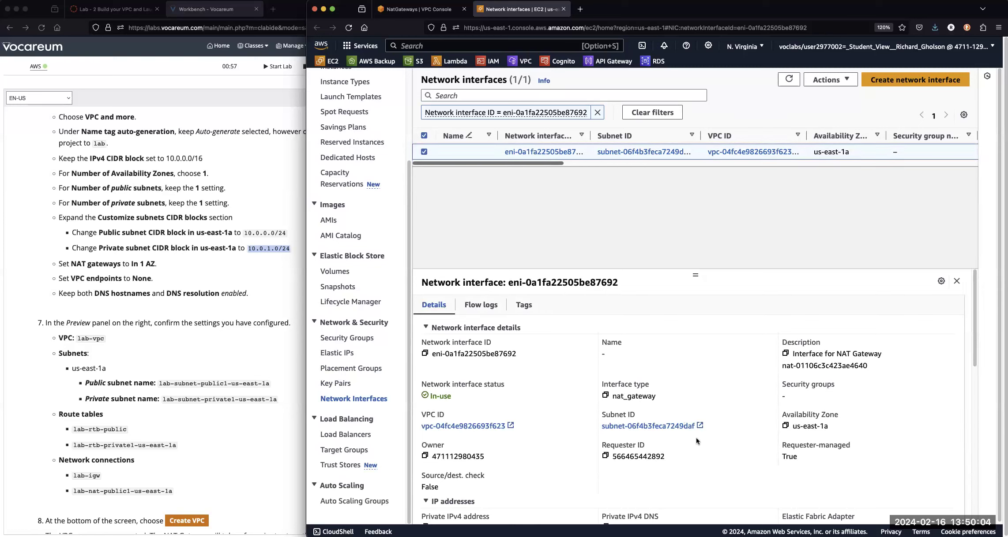
- Examine the network interface's details, comparing its private and public IPv4 addresses with the matching DNS names
{"action": "scroll", "coordinate": [697, 441], "scroll_direction": "down", "scroll_amount": 3}
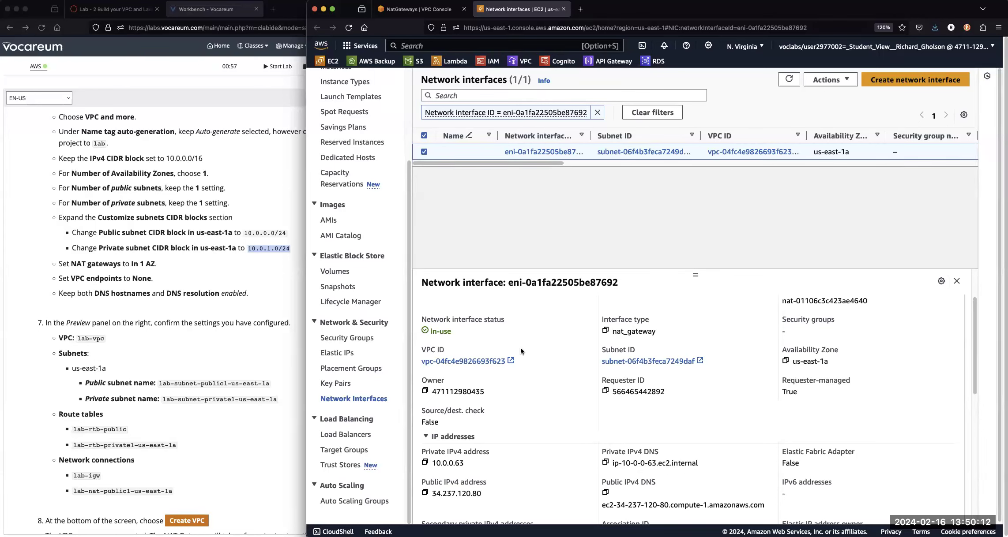
{"action": "scroll", "coordinate": [520, 350], "scroll_direction": "up", "scroll_amount": 3}
{"action": "scroll", "coordinate": [607, 399], "scroll_direction": "down", "scroll_amount": 8}
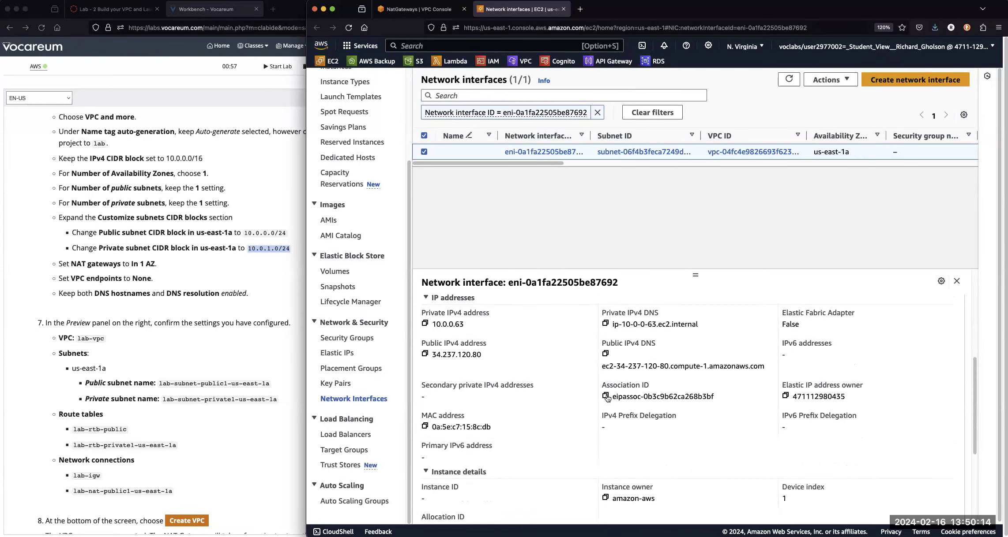
{"action": "scroll", "coordinate": [607, 398], "scroll_direction": "up", "scroll_amount": 1}
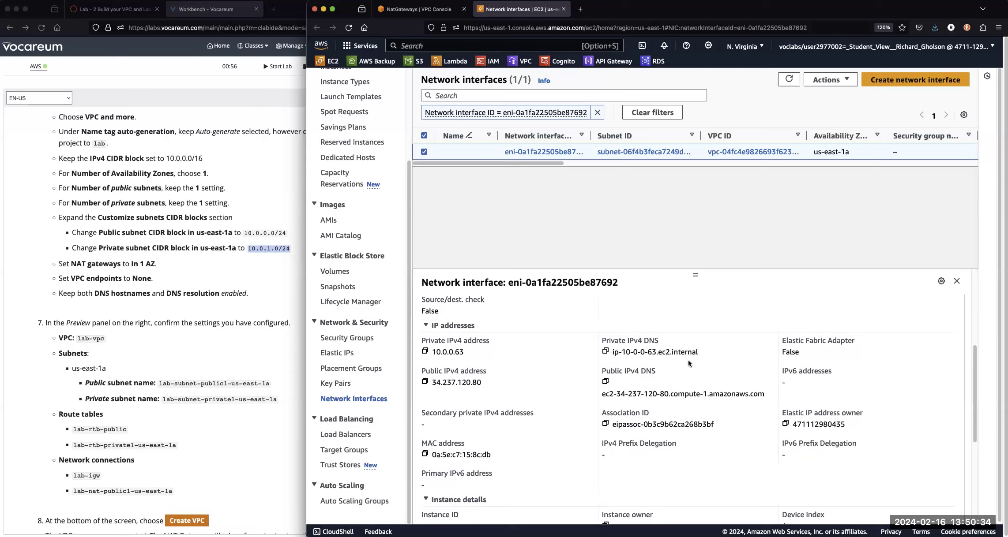
{"action": "left_click_drag", "start_coordinate": [677, 363], "coordinate": [694, 368]}
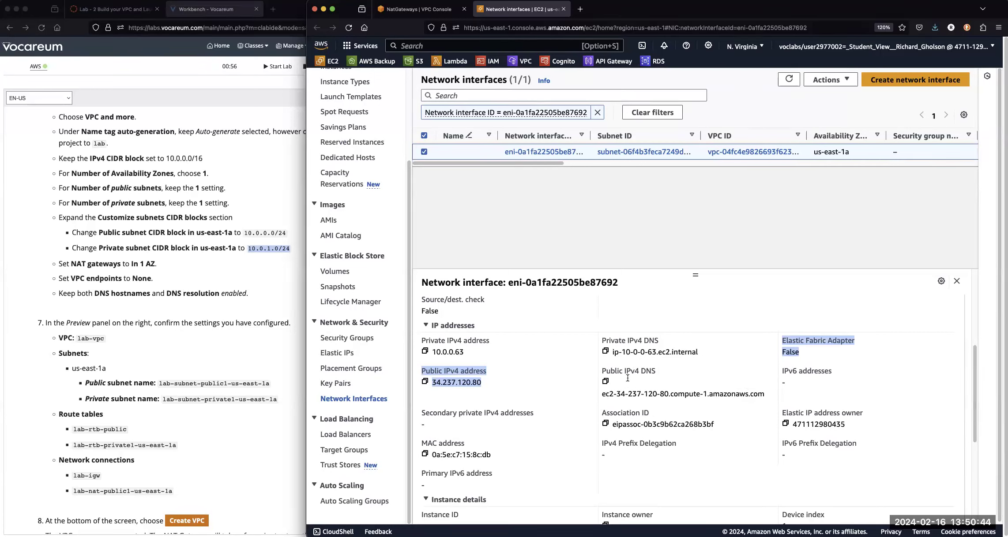
{"action": "left_click_drag", "start_coordinate": [608, 394], "coordinate": [651, 393]}
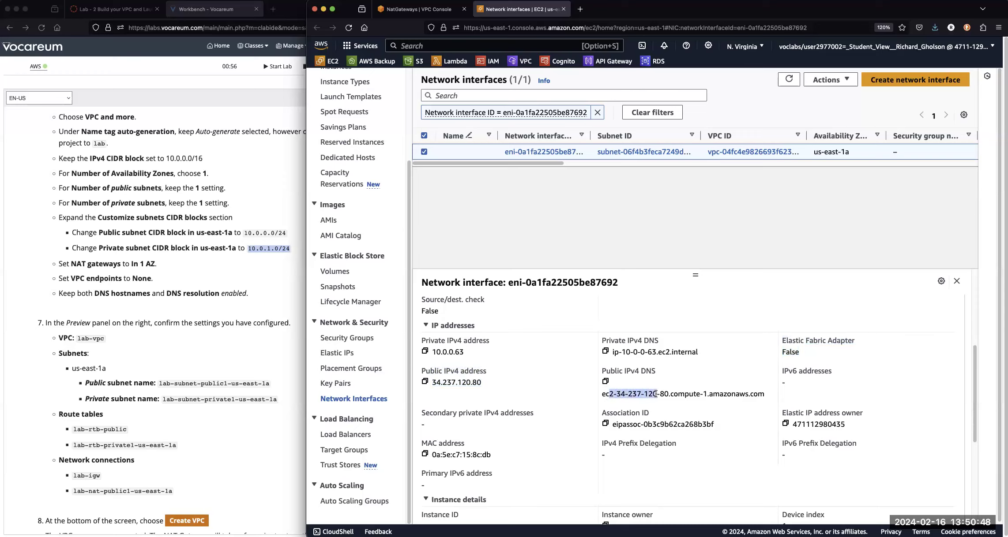
{"action": "left_click_drag", "start_coordinate": [621, 352], "coordinate": [655, 352]}
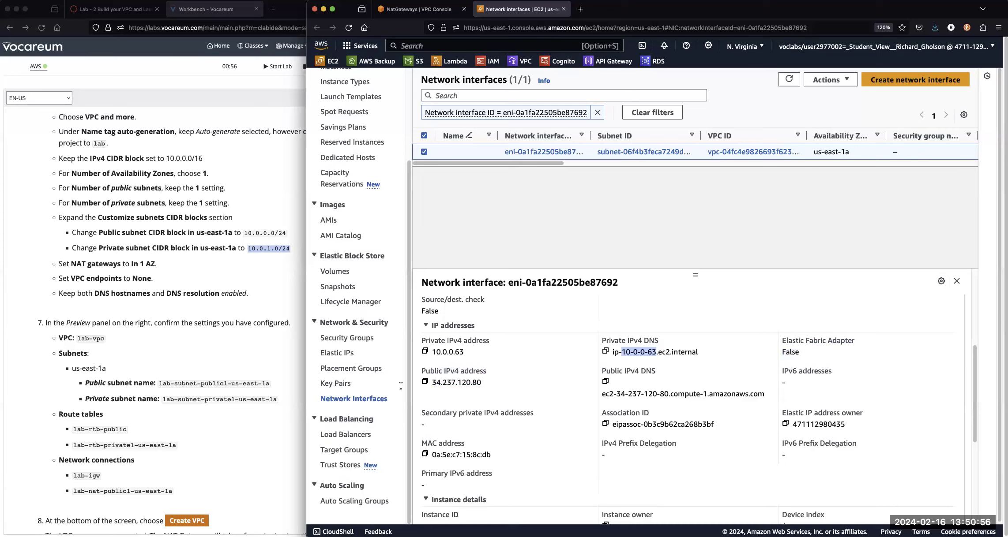
{"action": "scroll", "coordinate": [390, 236], "scroll_direction": "up", "scroll_amount": 5}
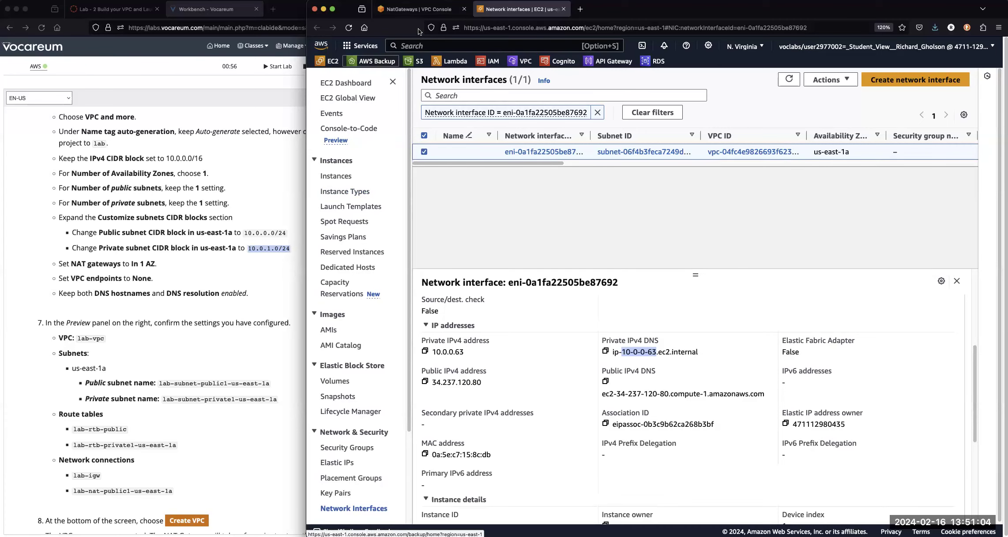
- Return to the VPC console and show the details of lab-vpc from the list of VPCs
{"action": "left_click", "coordinate": [417, 12]}
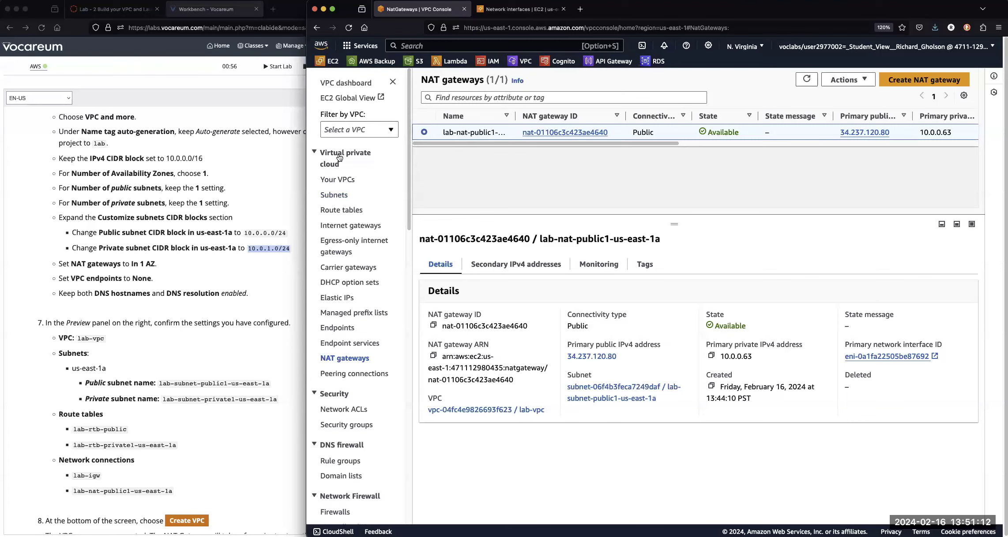
{"action": "left_click", "coordinate": [332, 180]}
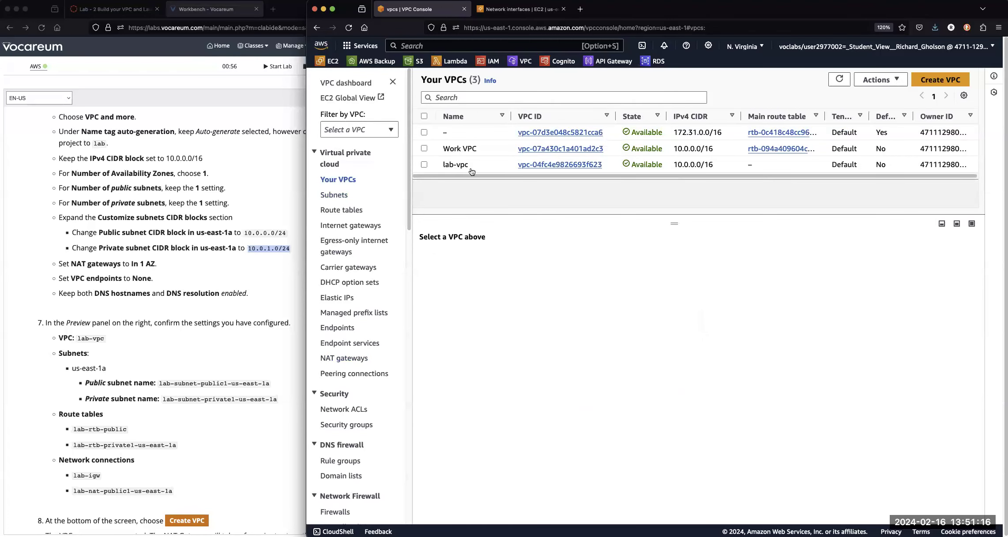
{"action": "left_click", "coordinate": [424, 165]}
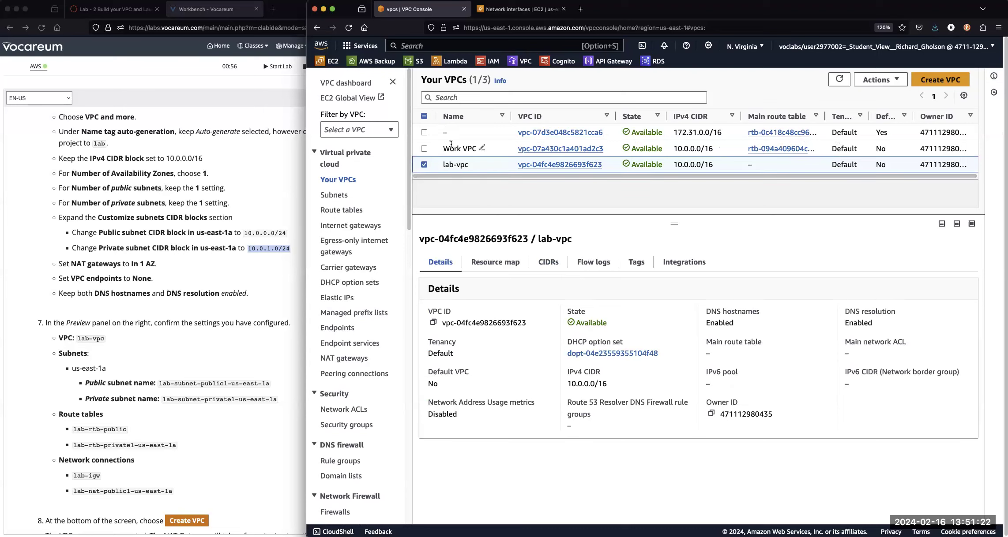
- Try to list only the subnets of lab-vpc by filtering the VPC console on that VPC
{"action": "left_click", "coordinate": [373, 133]}
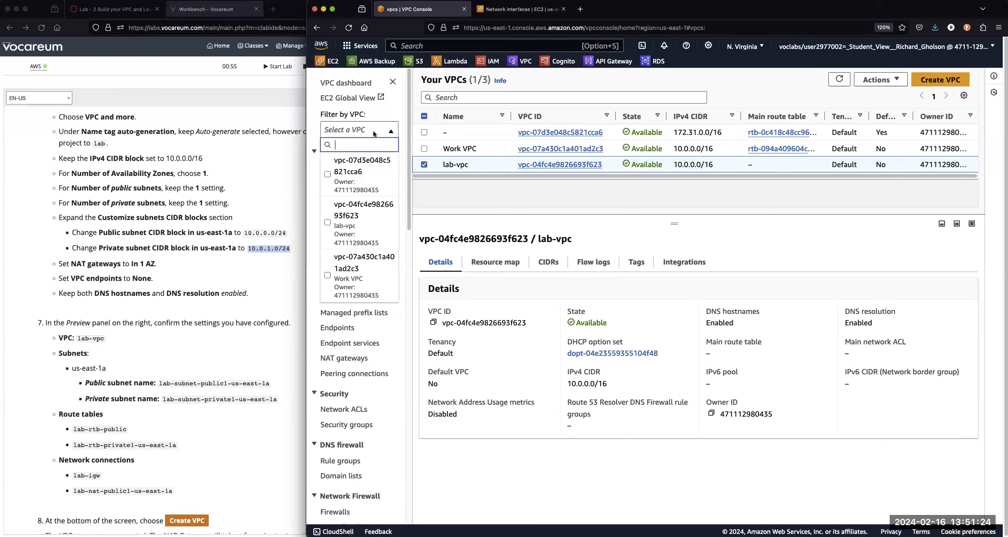
{"action": "left_click", "coordinate": [327, 223]}
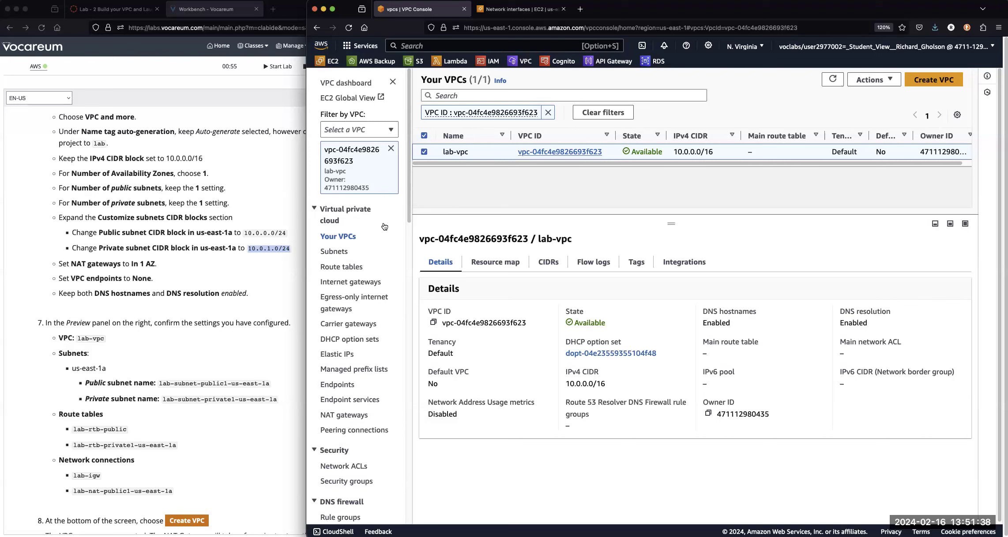
{"action": "left_click", "coordinate": [341, 251]}
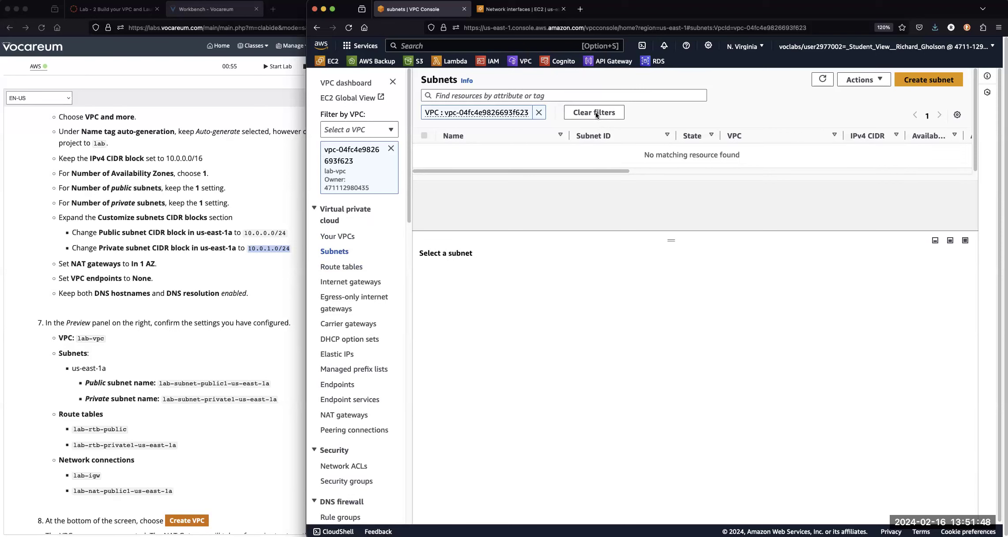
- Remove the lab-vpc filter from the subnets list and from the whole VPC console
{"action": "left_click", "coordinate": [578, 135]}
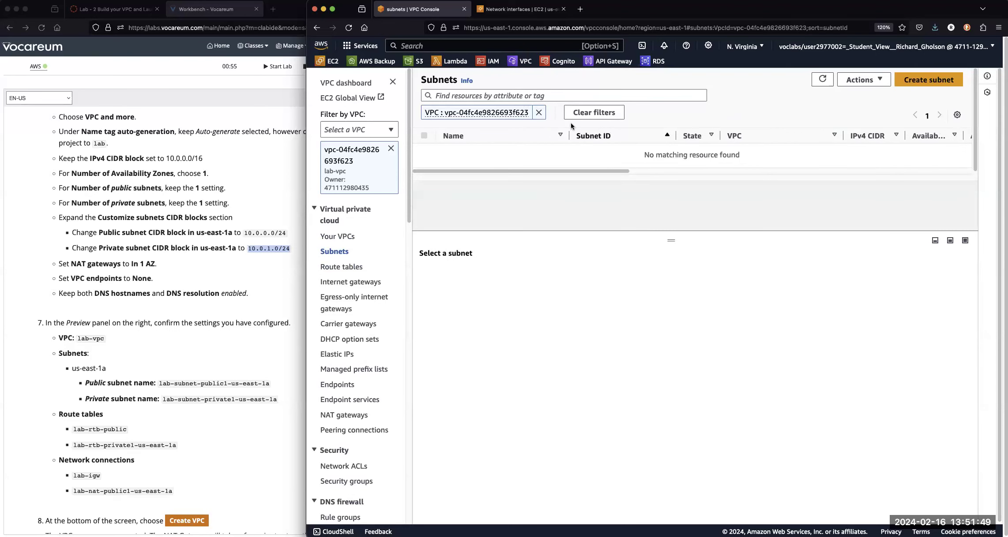
{"action": "left_click", "coordinate": [538, 113]}
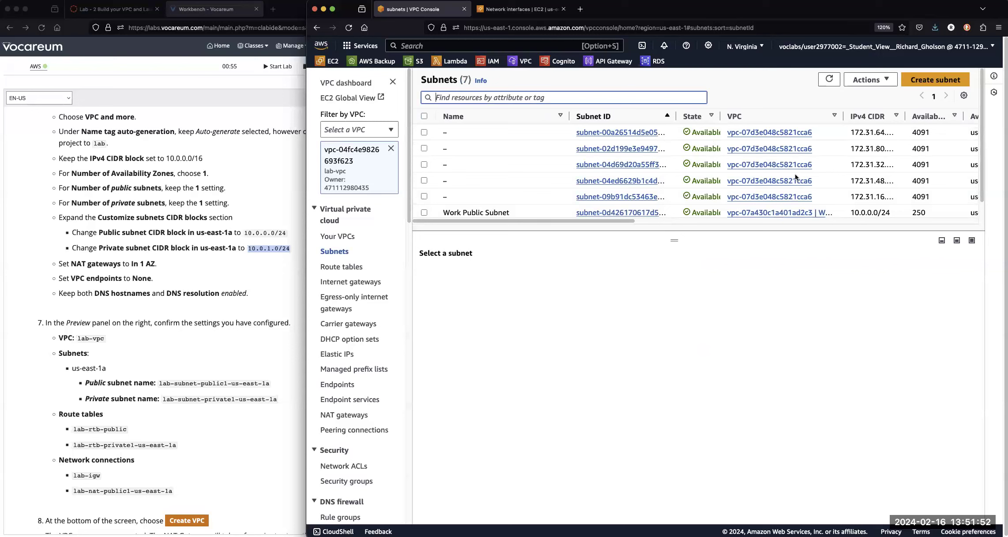
{"action": "left_click_drag", "start_coordinate": [980, 181], "coordinate": [982, 140]}
{"action": "double_click", "coordinate": [389, 153]}
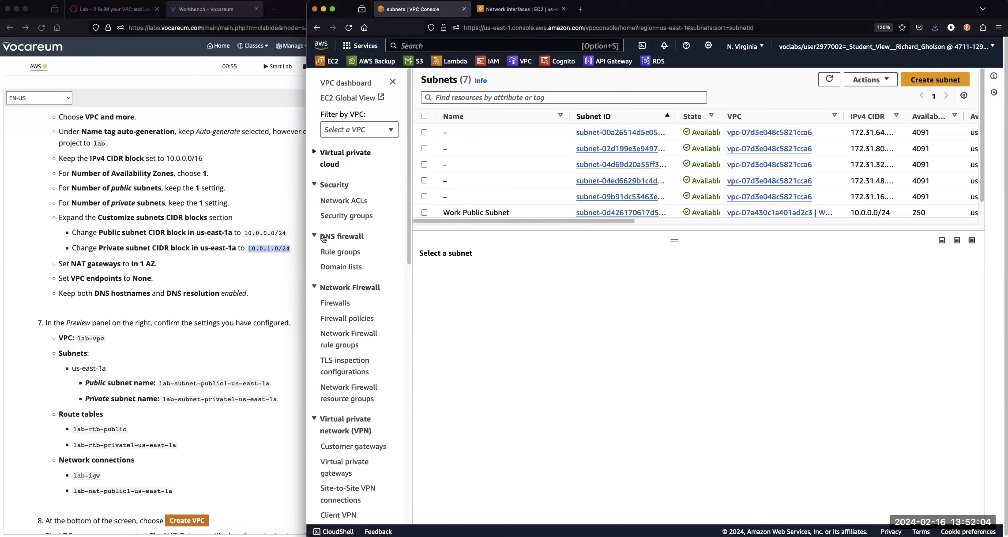
- Go back to the list of VPCs and show the resource map of lab-vpc
{"action": "left_click", "coordinate": [332, 158]}
{"action": "left_click", "coordinate": [332, 181]}
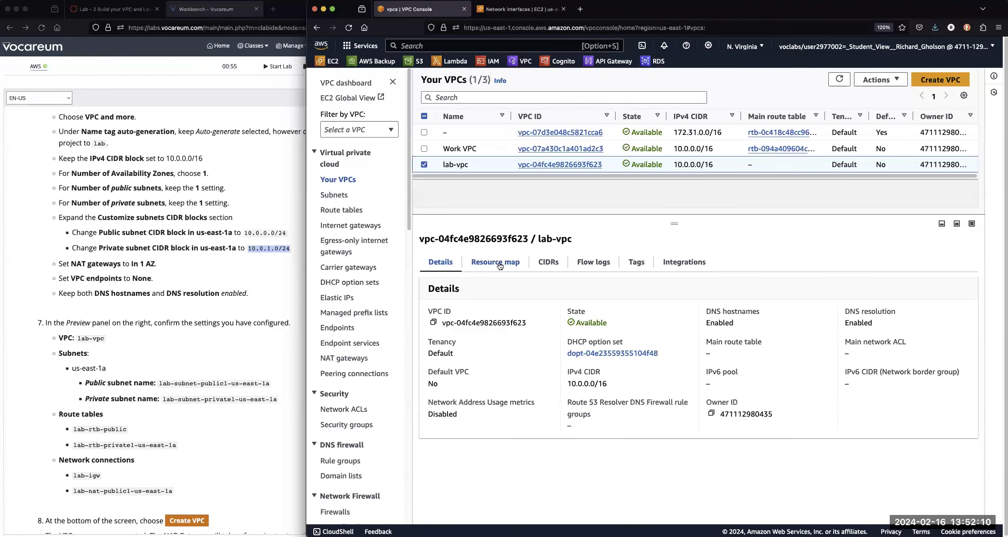
{"action": "left_click", "coordinate": [499, 264]}
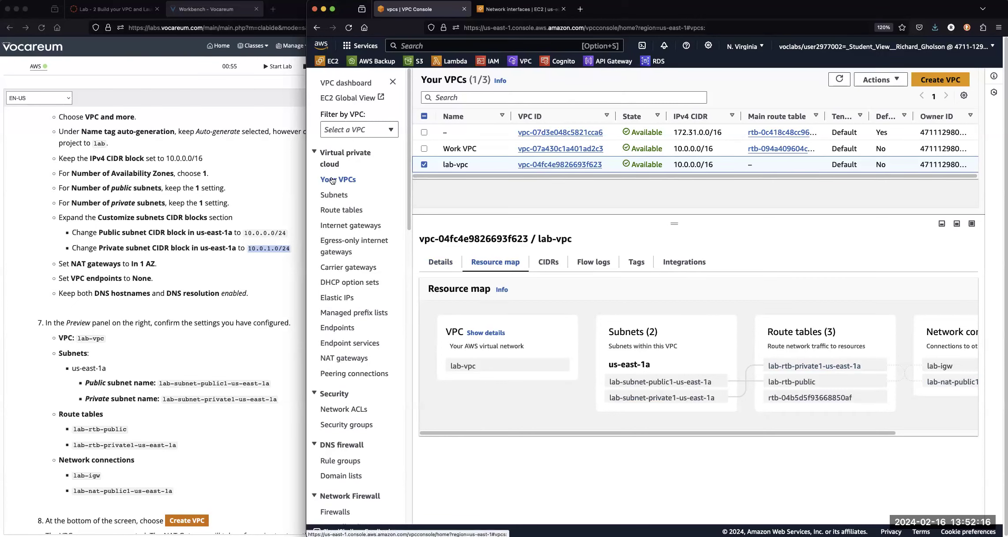
- Open the unfiltered list of subnets, look through it for the lab subnets and refresh it
{"action": "left_click", "coordinate": [331, 191]}
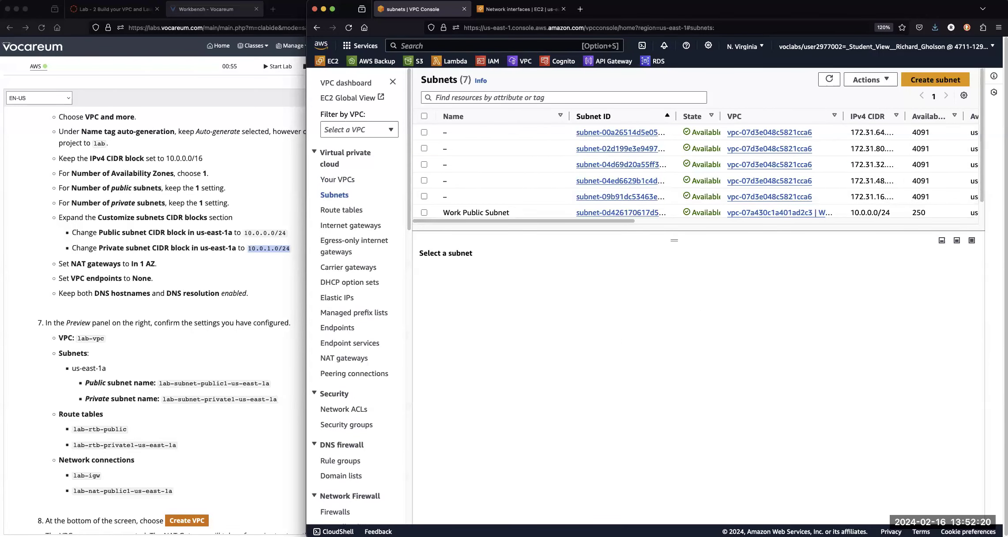
{"action": "left_click_drag", "start_coordinate": [982, 198], "coordinate": [986, 134]}
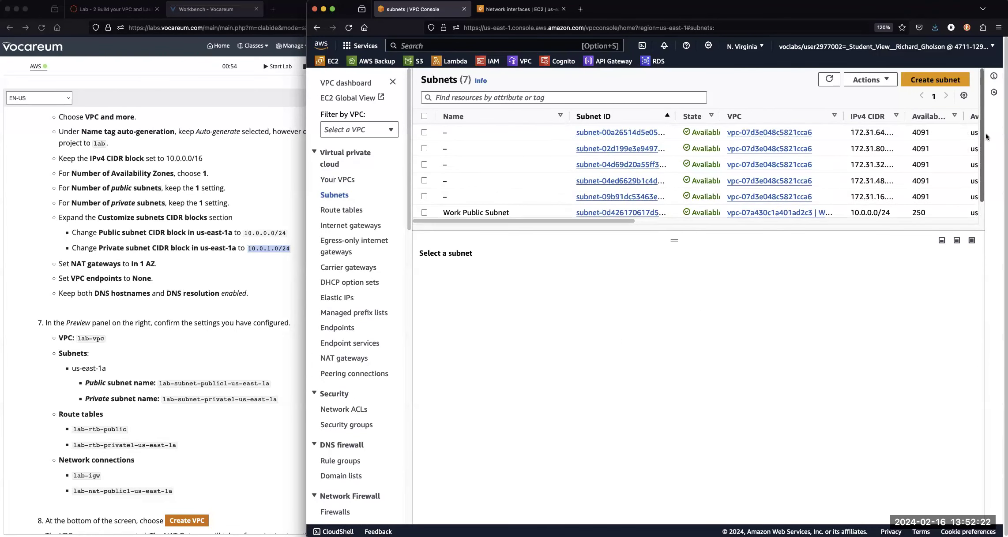
{"action": "left_click", "coordinate": [829, 80]}
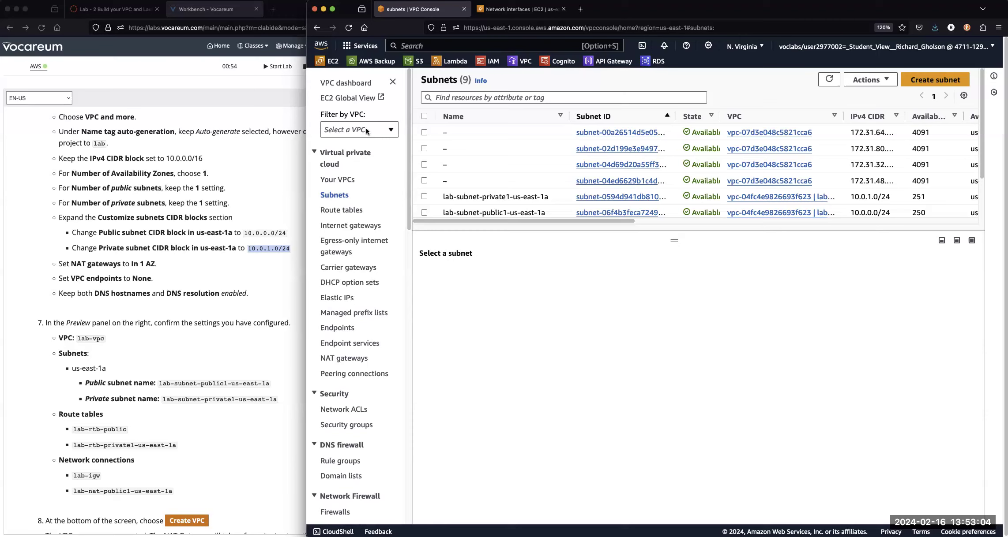
- Filter the VPC console by lab-vpc and review its subnets, route tables and internet gateways
{"action": "left_click", "coordinate": [389, 131]}
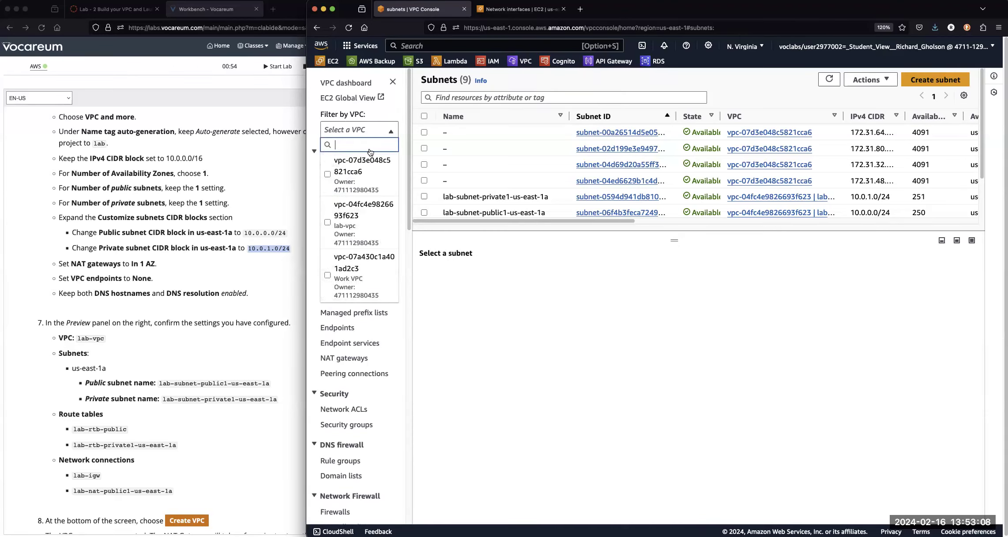
{"action": "left_click", "coordinate": [327, 223]}
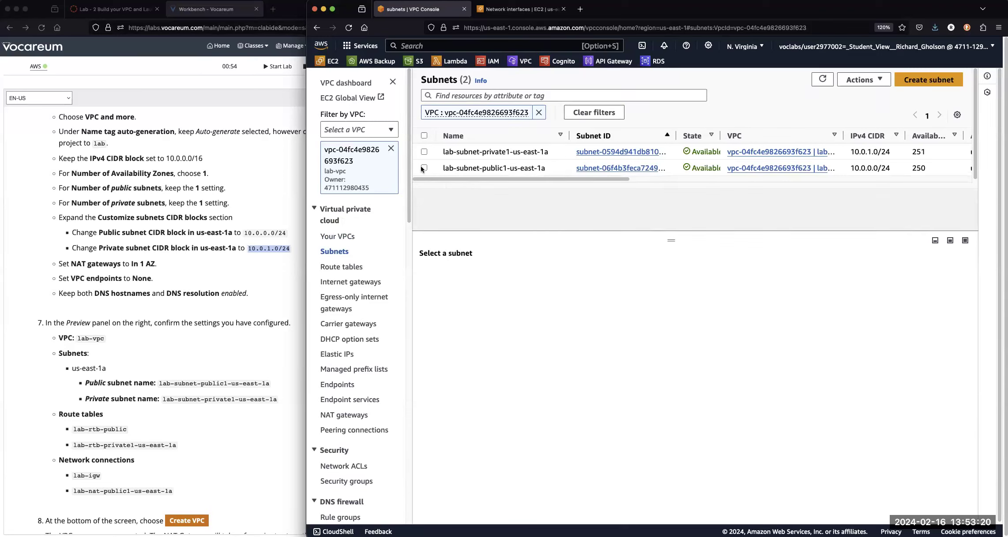
{"action": "left_click", "coordinate": [344, 270]}
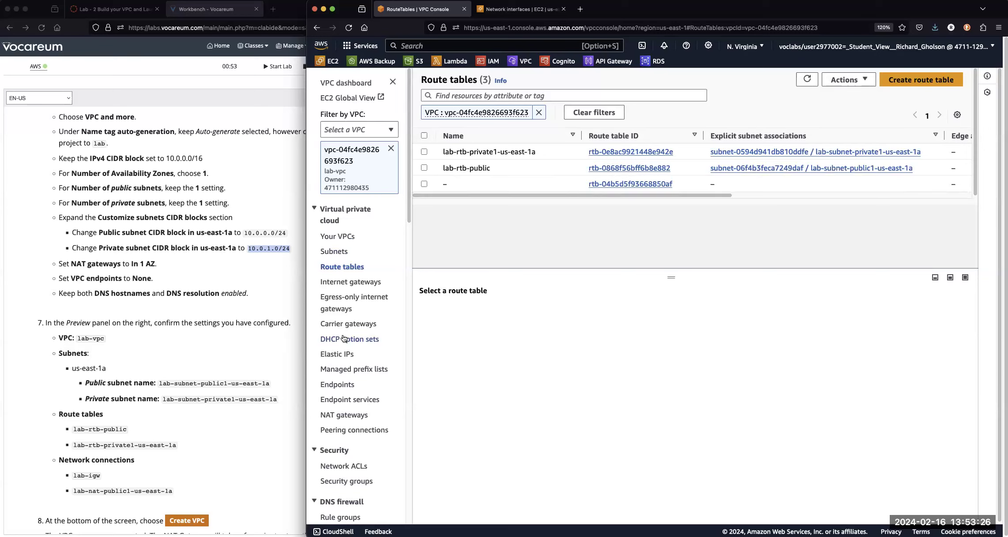
{"action": "left_click", "coordinate": [343, 283]}
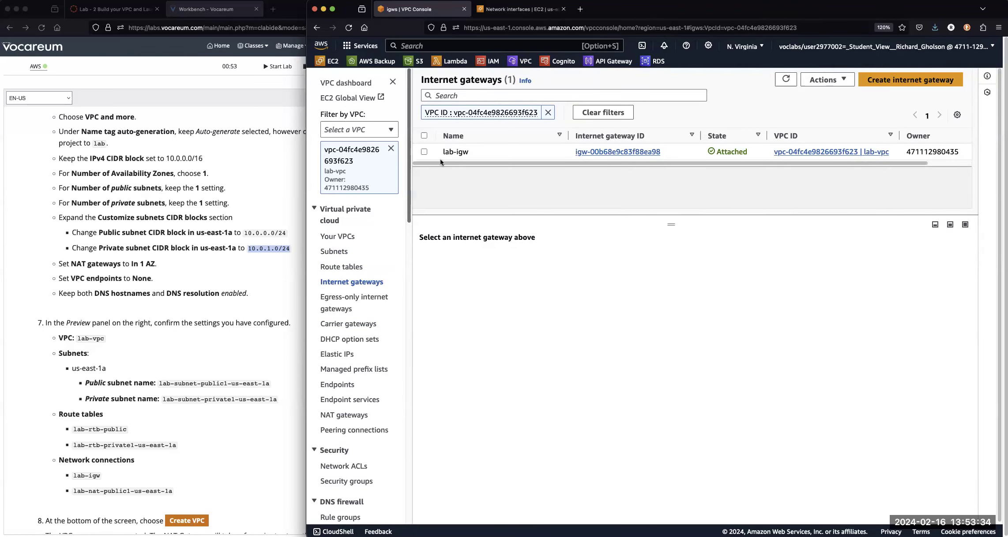
- Show the tags of the lab-igw internet gateway and of the lab-rtb-private1-us-east-1a route table
{"action": "left_click", "coordinate": [424, 153]}
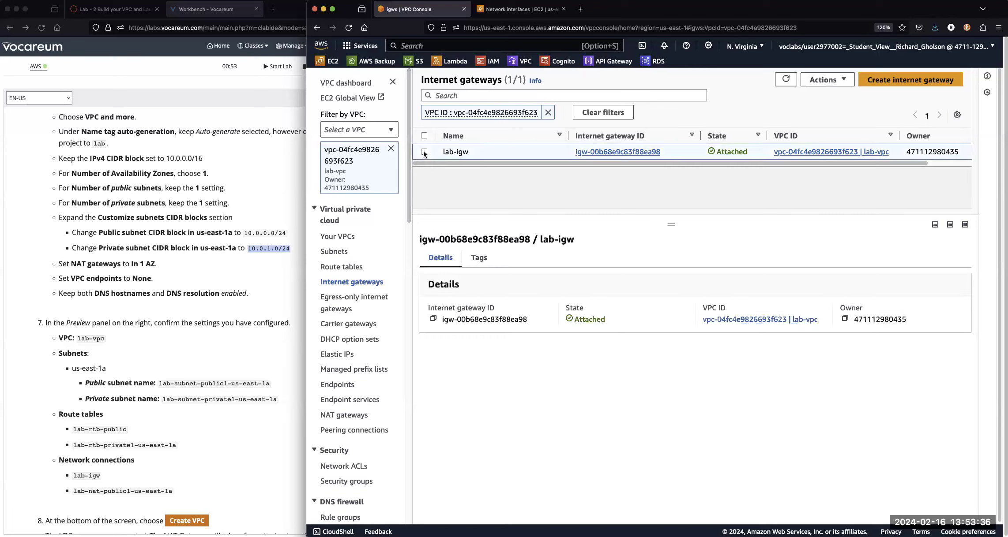
{"action": "left_click", "coordinate": [477, 258]}
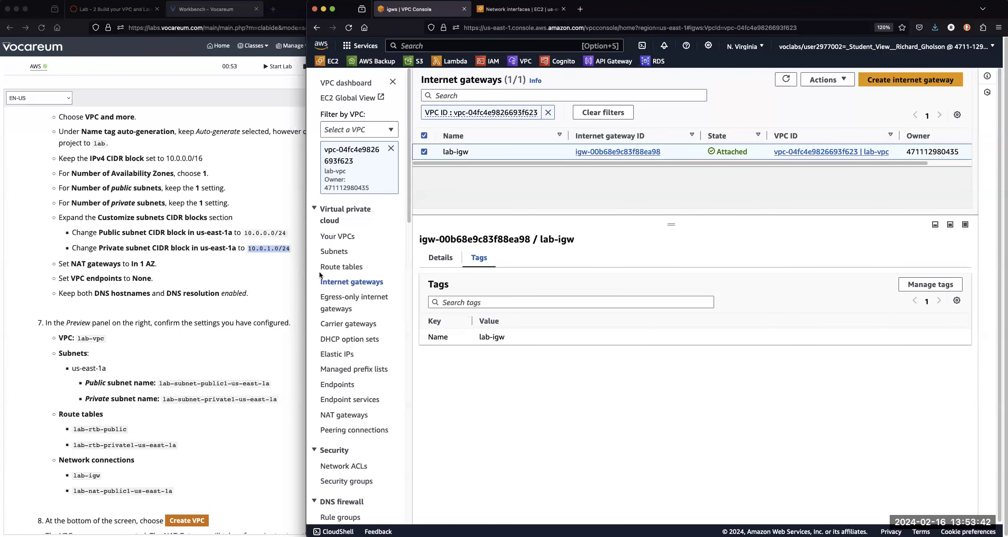
{"action": "left_click", "coordinate": [334, 268]}
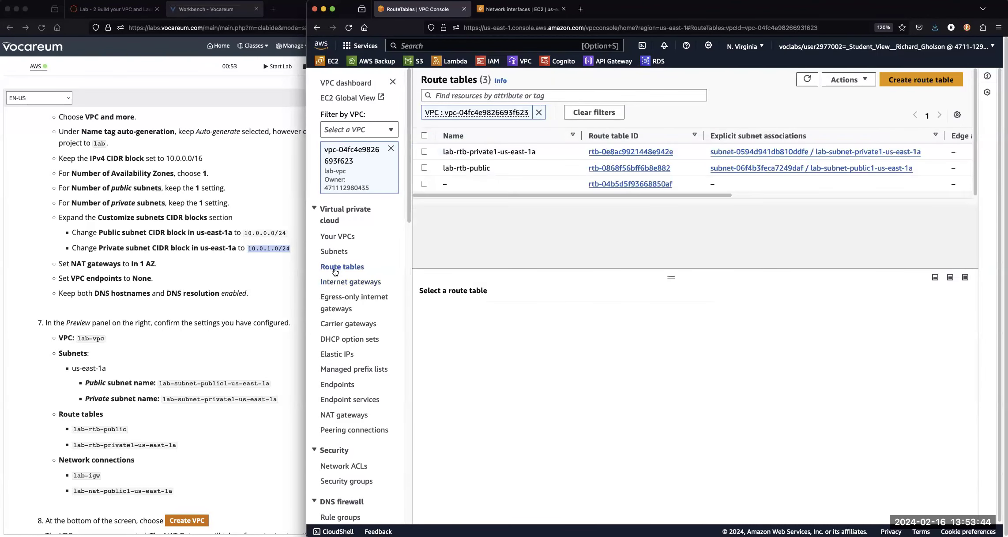
{"action": "left_click", "coordinate": [424, 152]}
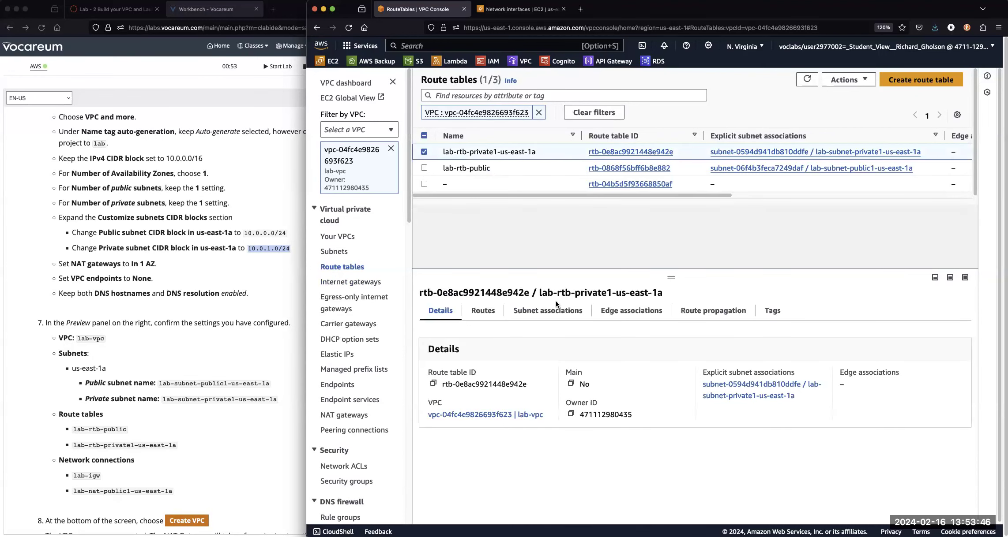
{"action": "left_click", "coordinate": [767, 310]}
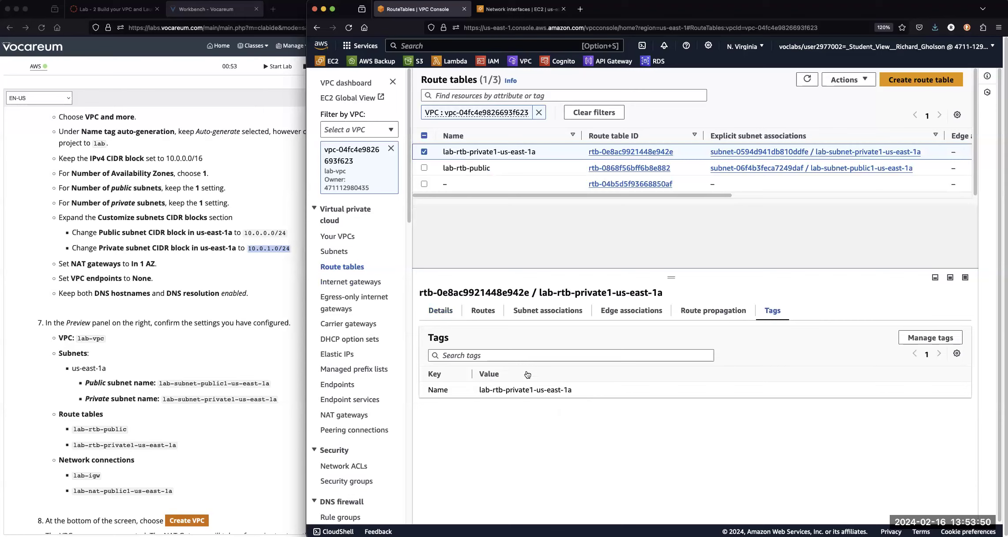
- Go back to the list of VPCs and remove its VPC ID filter, keeping lab-vpc selected
{"action": "left_click", "coordinate": [336, 237]}
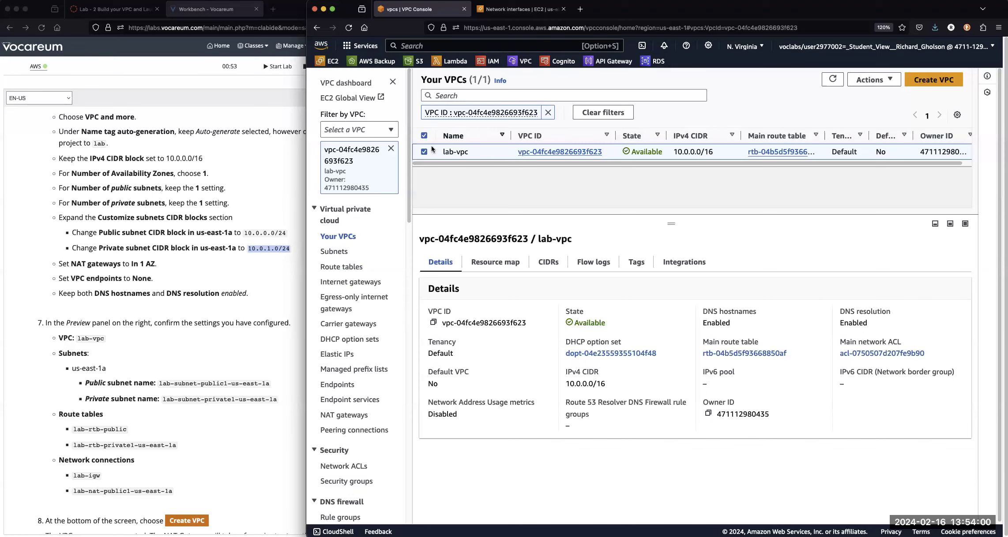
{"action": "left_click", "coordinate": [548, 113]}
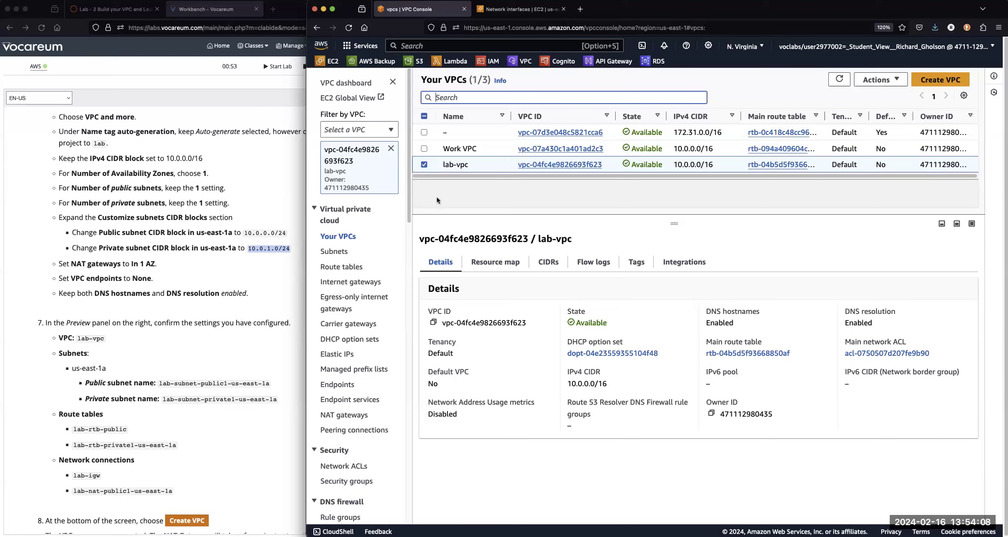
{"action": "left_click", "coordinate": [424, 164]}
{"action": "left_click", "coordinate": [424, 165]}
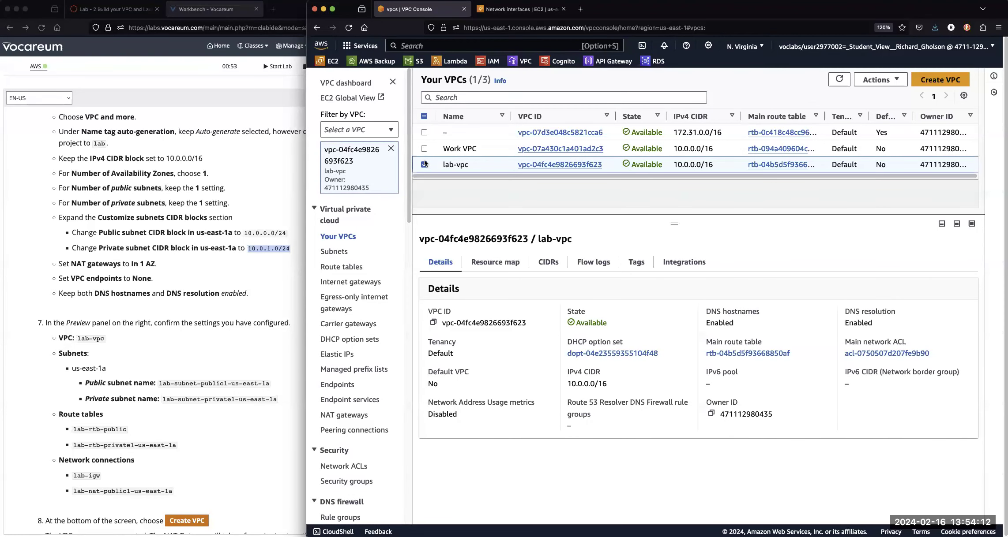
- Select the unnamed default VPC instead of lab-vpc, show its tags and name it lab-vpc
{"action": "left_click", "coordinate": [425, 164]}
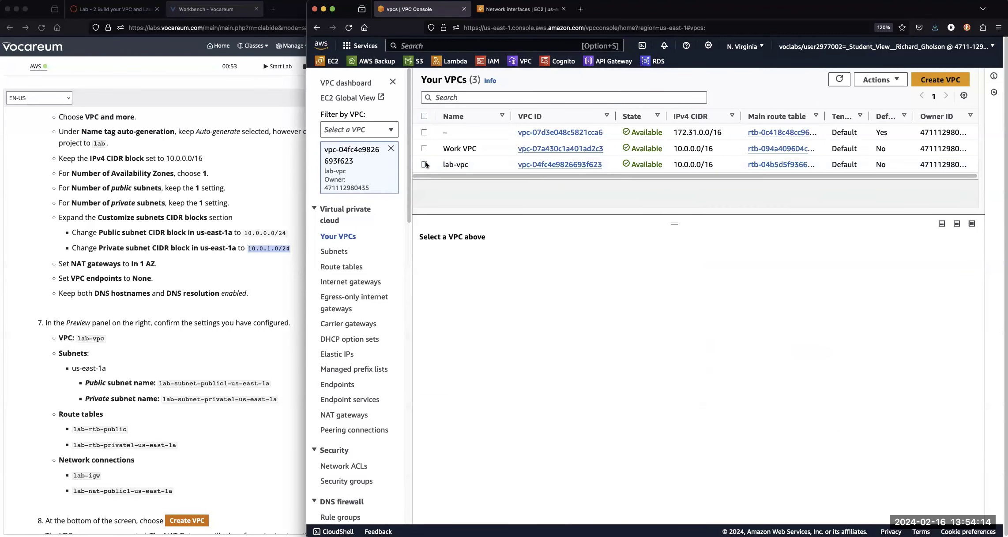
{"action": "left_click", "coordinate": [423, 132]}
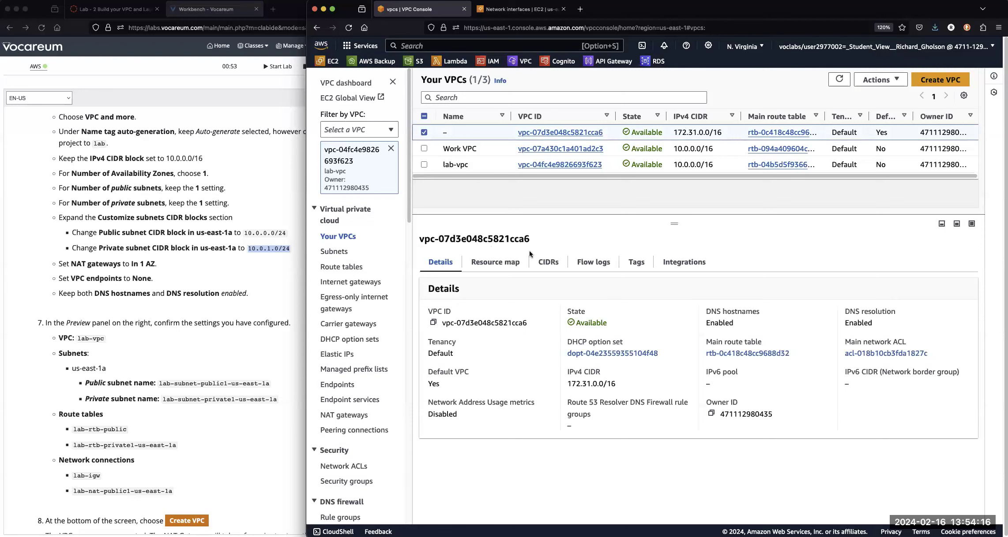
{"action": "left_click", "coordinate": [636, 264]}
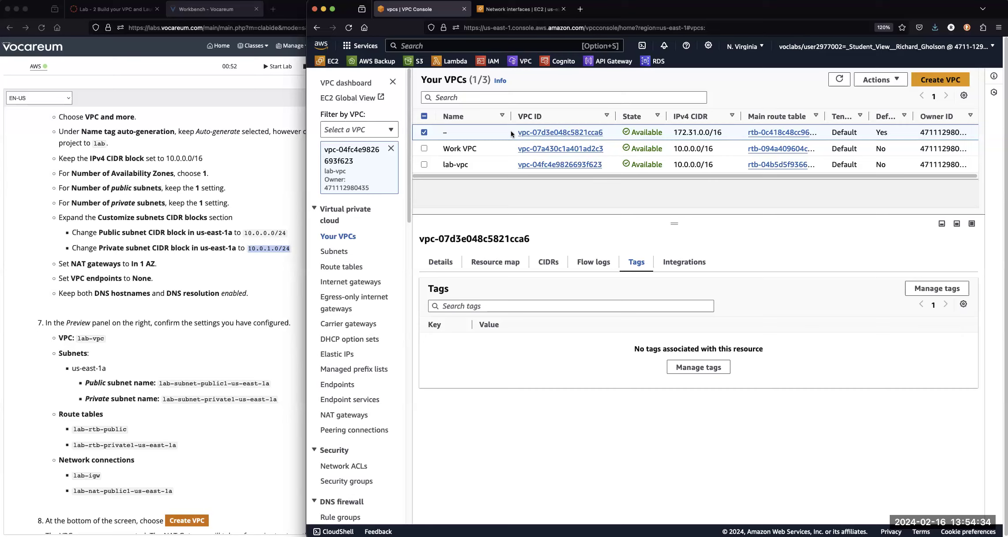
{"action": "left_click", "coordinate": [452, 134]}
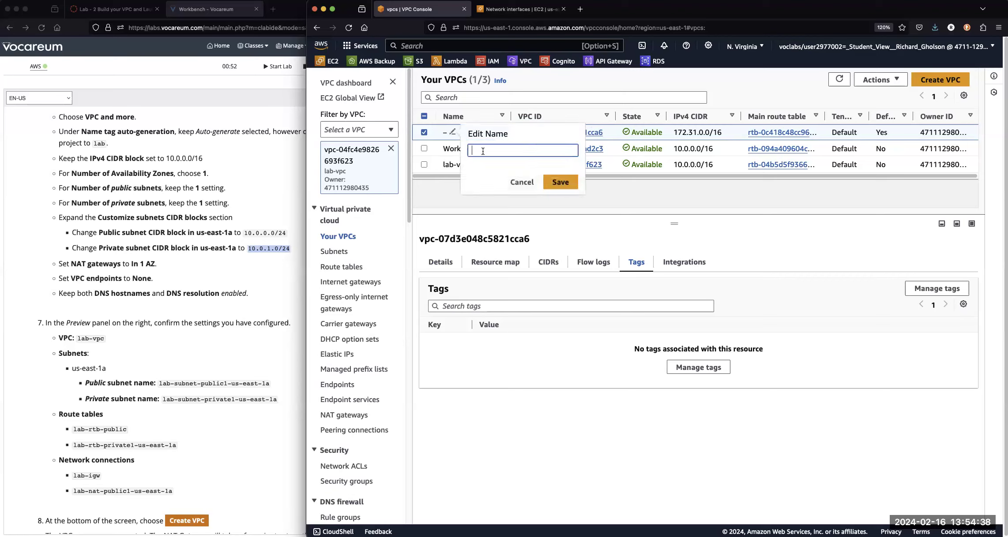
{"action": "type", "text": "lab-vpc"}
{"action": "left_click", "coordinate": [556, 180]}
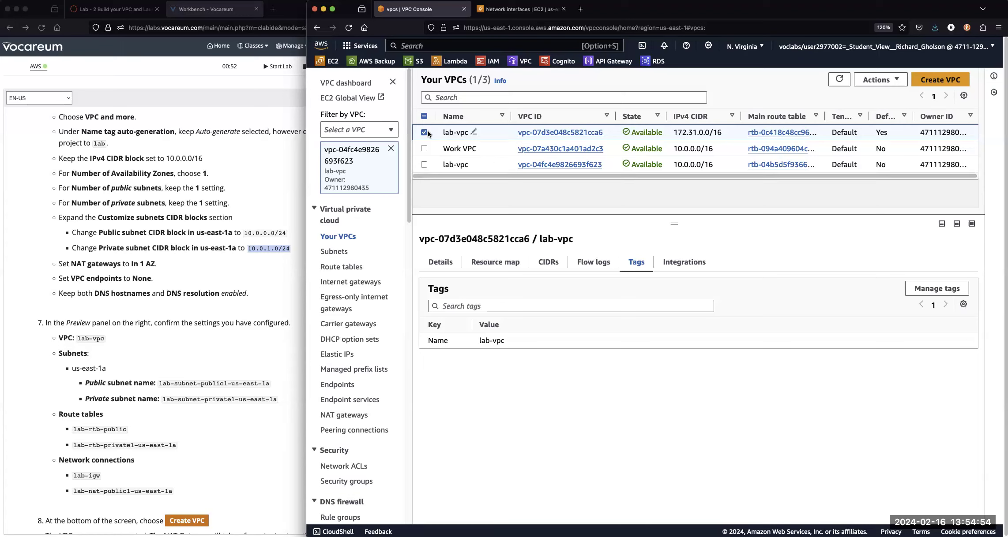
- Clear the name of the default VPC with CIDR 172.31.0.0/16 and select the original lab-vpc instead
{"action": "left_click", "coordinate": [473, 134]}
{"action": "left_click", "coordinate": [473, 134]}
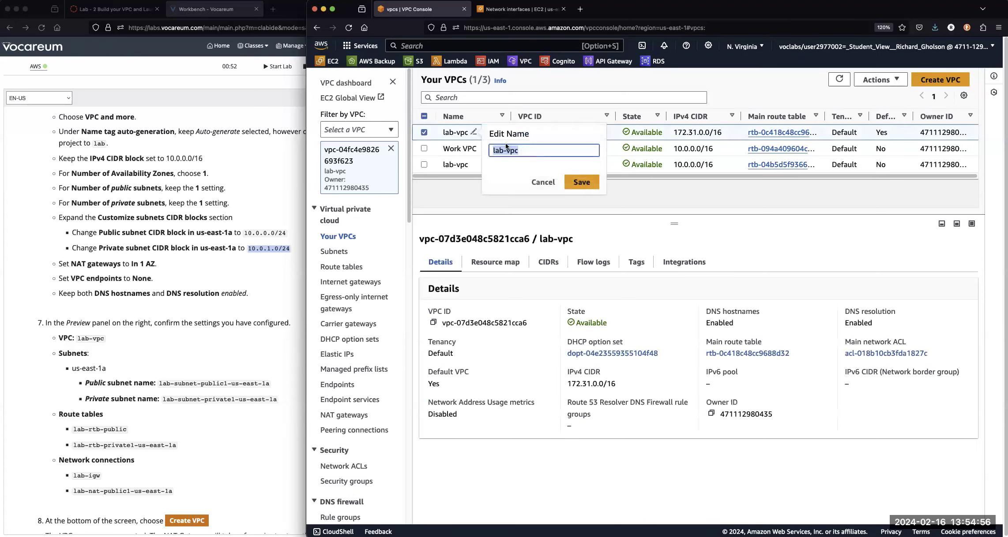
{"action": "key", "text": "BackSpace"}
{"action": "left_click", "coordinate": [577, 184]}
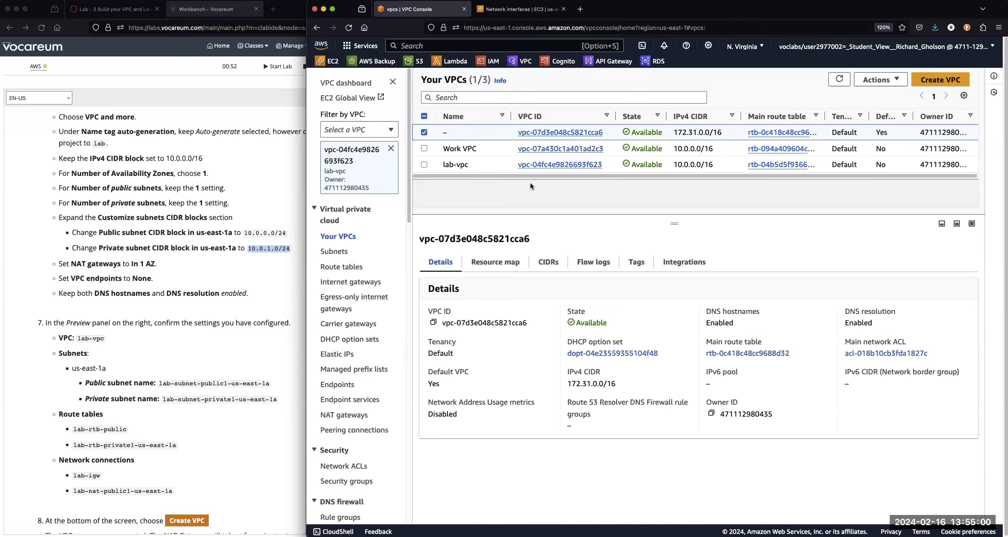
{"action": "left_click", "coordinate": [423, 133]}
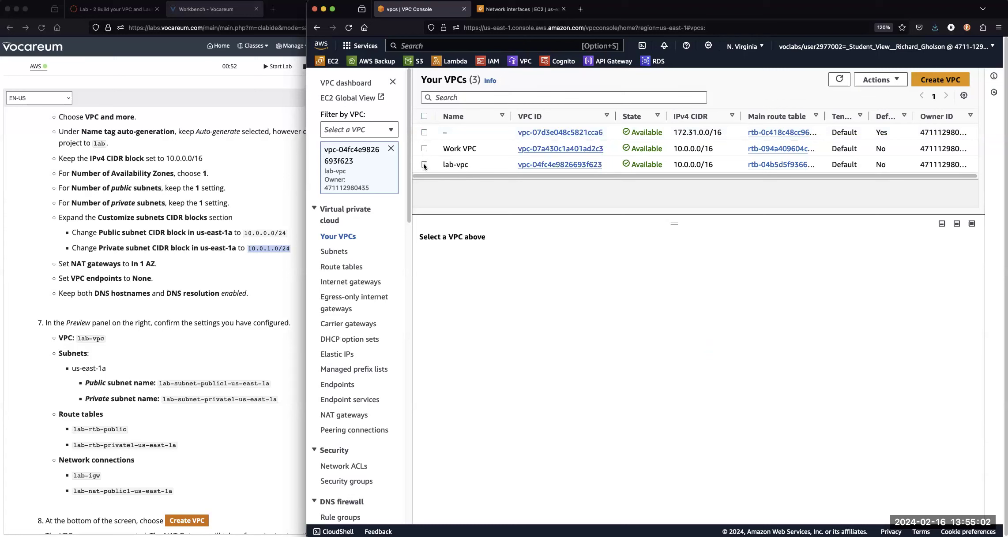
{"action": "left_click", "coordinate": [424, 165]}
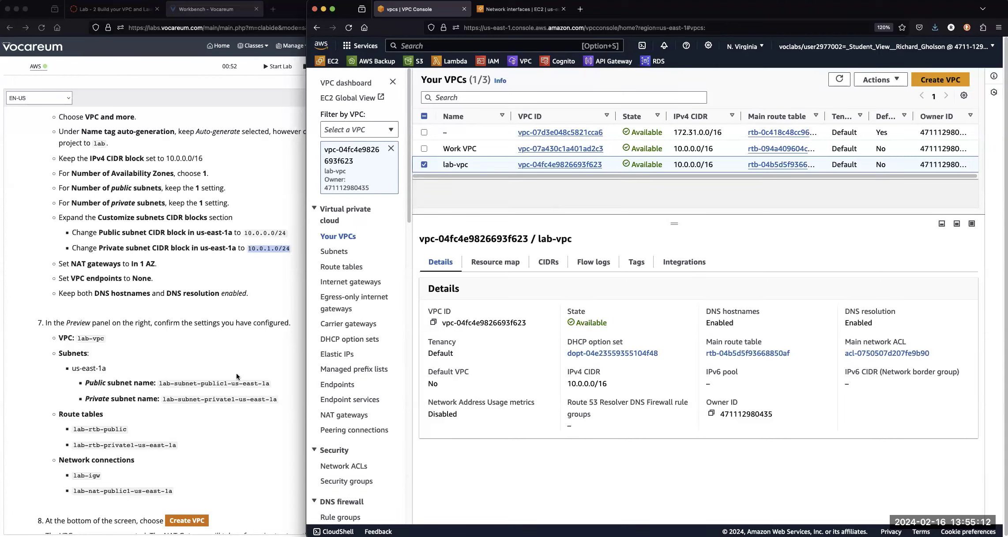
- Switch to the Vocareum lab instructions and read the end of Task 1 and the subnet settings of Task 2
{"action": "left_click", "coordinate": [289, 455]}
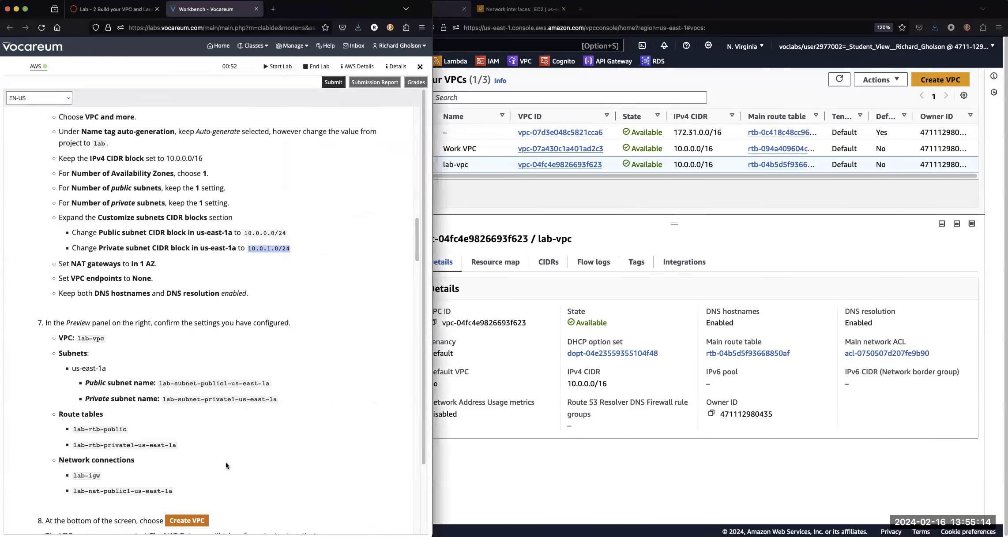
{"action": "scroll", "coordinate": [225, 459], "scroll_direction": "down", "scroll_amount": 5}
{"action": "scroll", "coordinate": [226, 459], "scroll_direction": "down", "scroll_amount": 7}
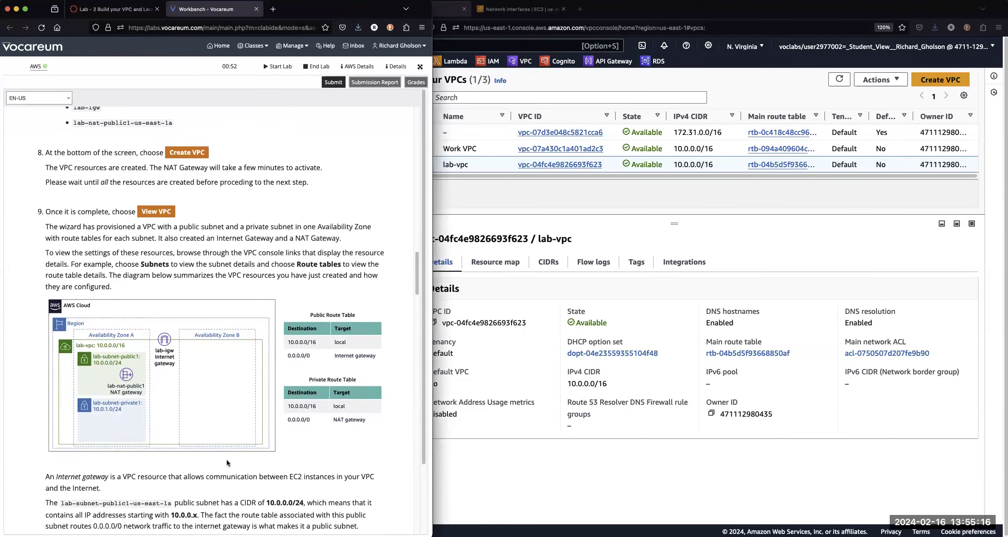
{"action": "scroll", "coordinate": [226, 461], "scroll_direction": "down", "scroll_amount": 2}
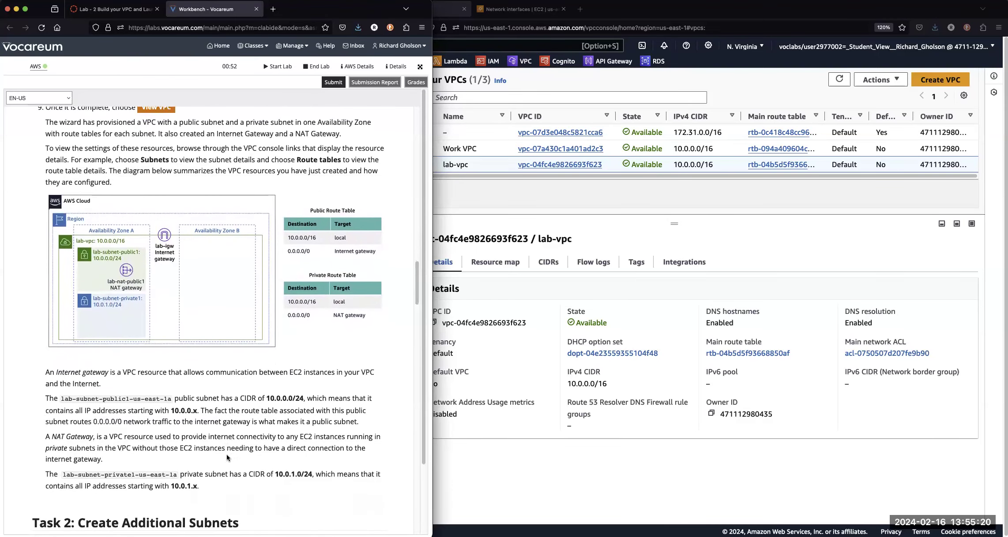
{"action": "scroll", "coordinate": [227, 458], "scroll_direction": "down", "scroll_amount": 2}
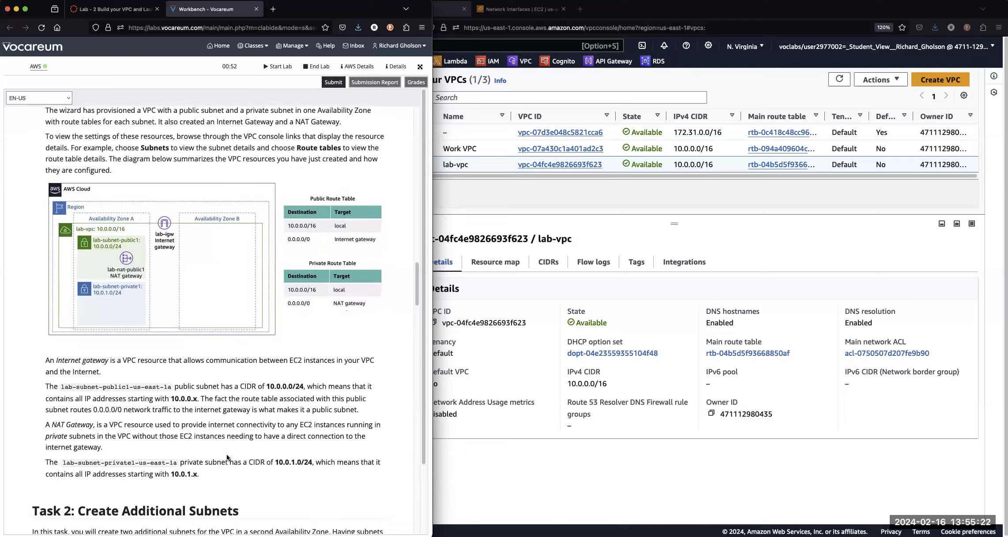
{"action": "scroll", "coordinate": [226, 453], "scroll_direction": "down", "scroll_amount": 8}
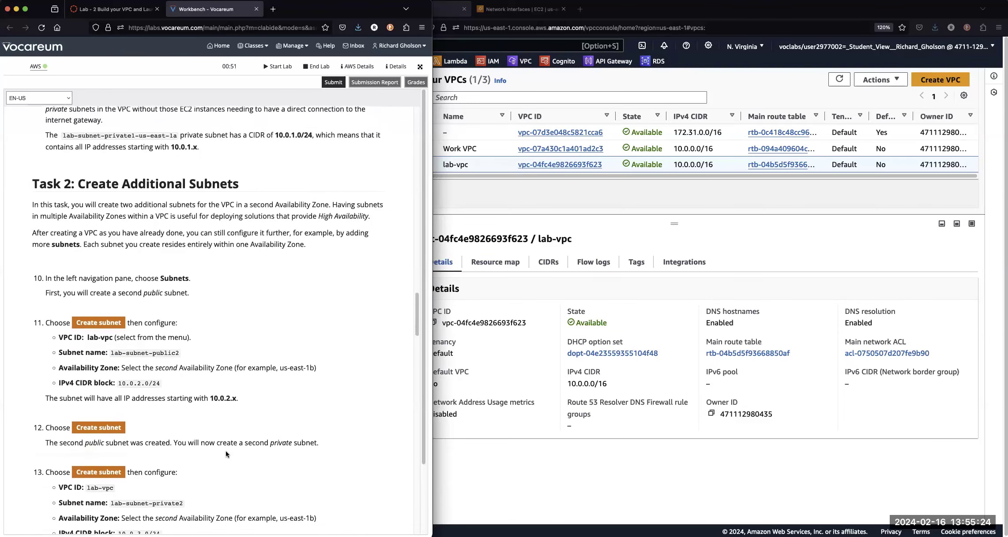
{"action": "scroll", "coordinate": [227, 453], "scroll_direction": "down", "scroll_amount": 1}
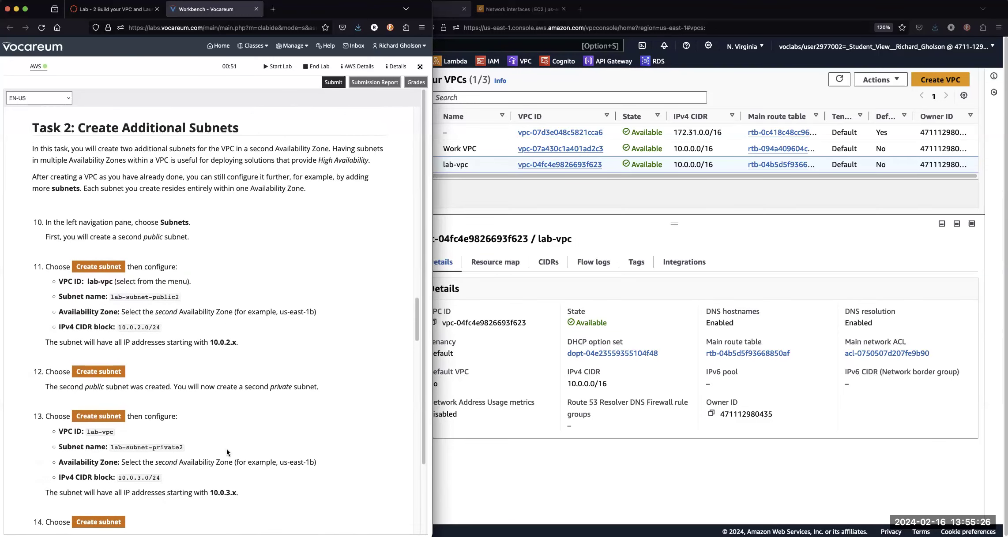